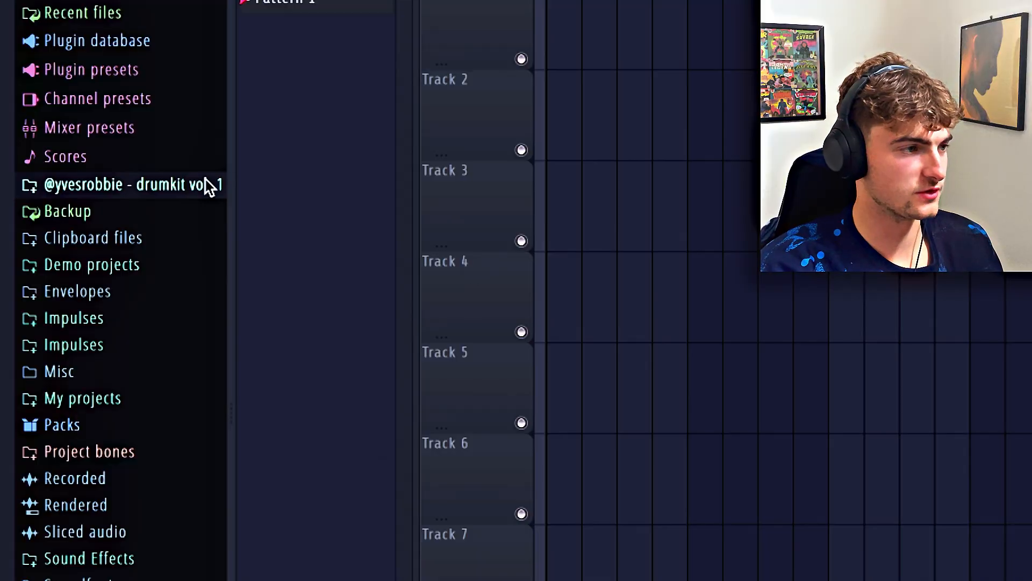
Load the pnd rim sample from the drumkit vol. 1 folder onto a new channel, with hits every 8 steps starting at step 5
click(153, 186)
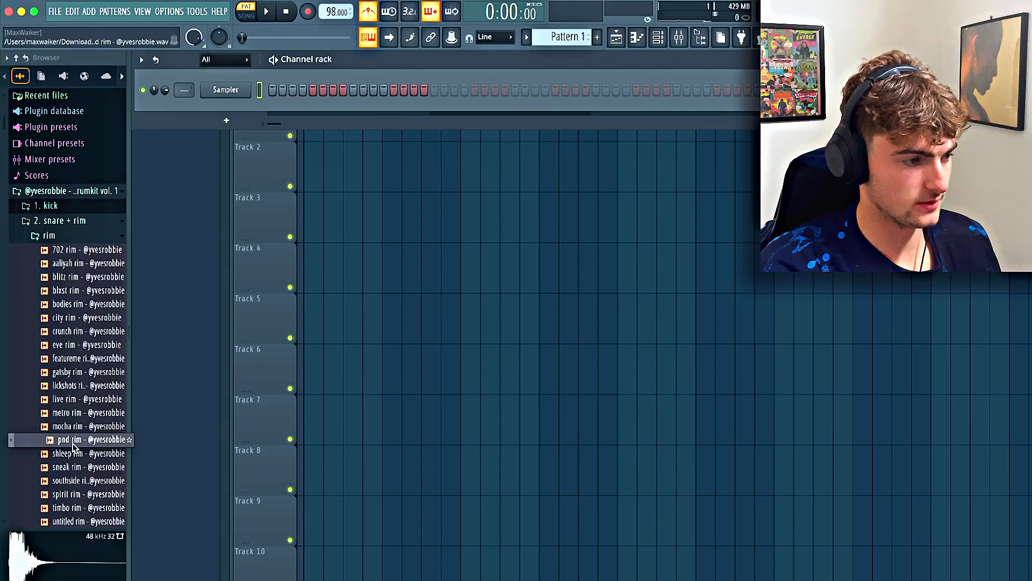
drag(91, 440, 300, 111)
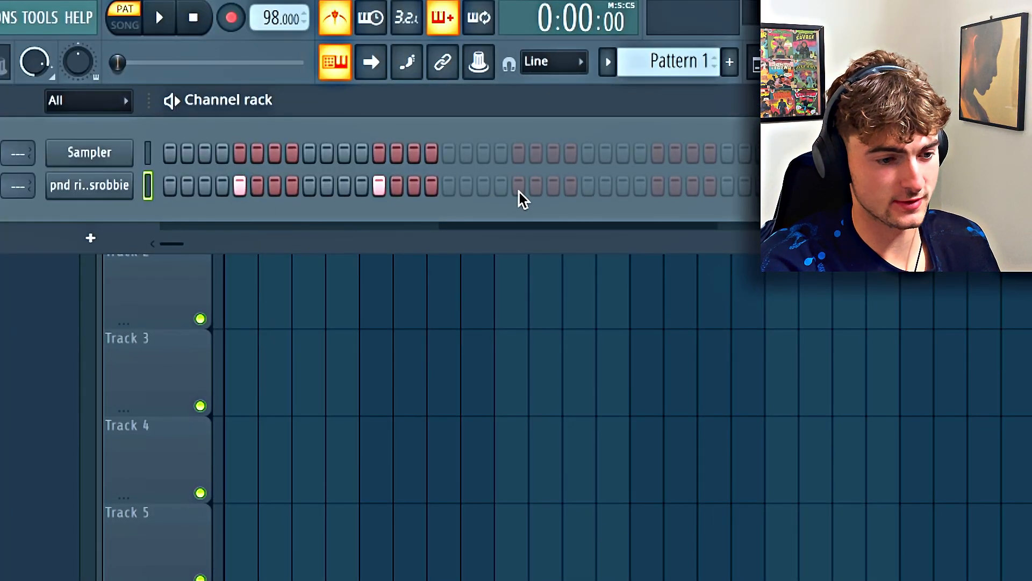
click(519, 192)
key(space)
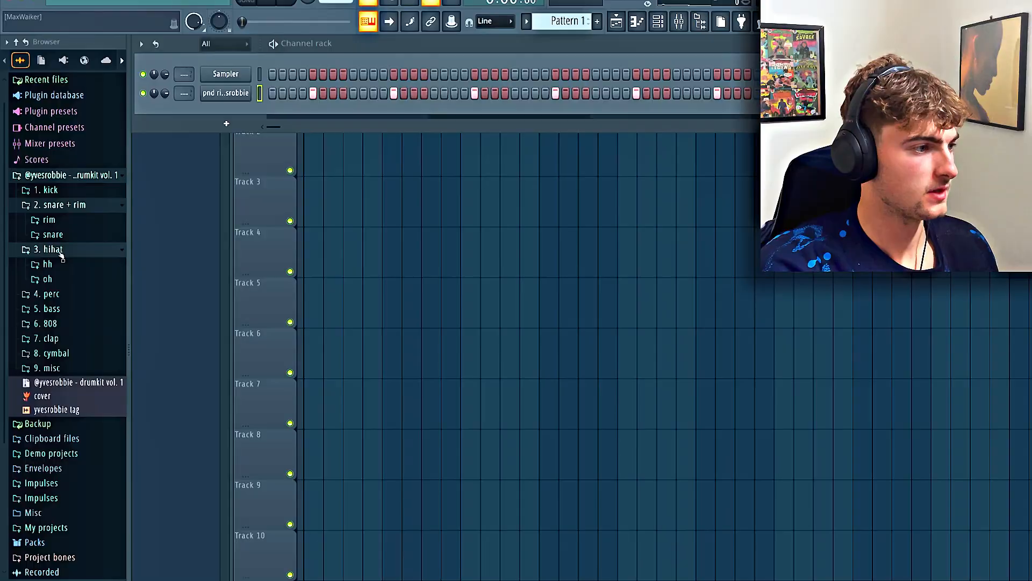
Load the cruxial hh sample onto a new channel and fill its row every 4 steps
click(65, 252)
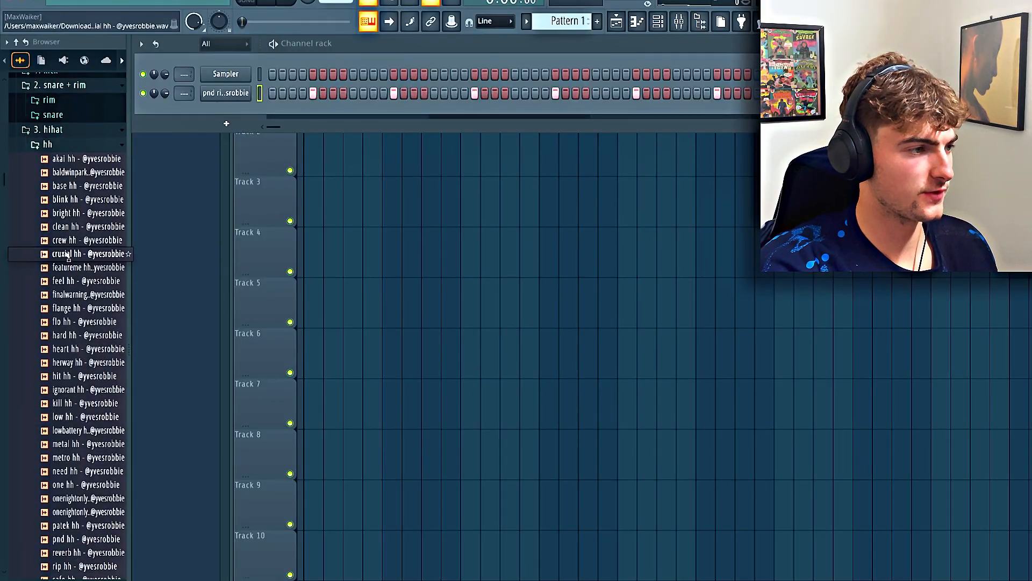
drag(67, 254, 217, 109)
right_click(237, 109)
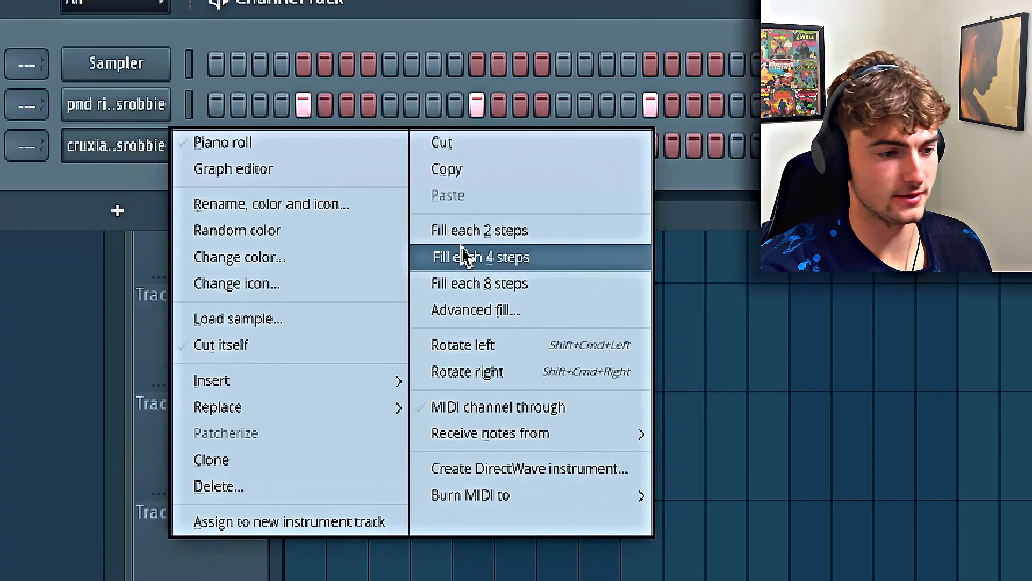
click(463, 257)
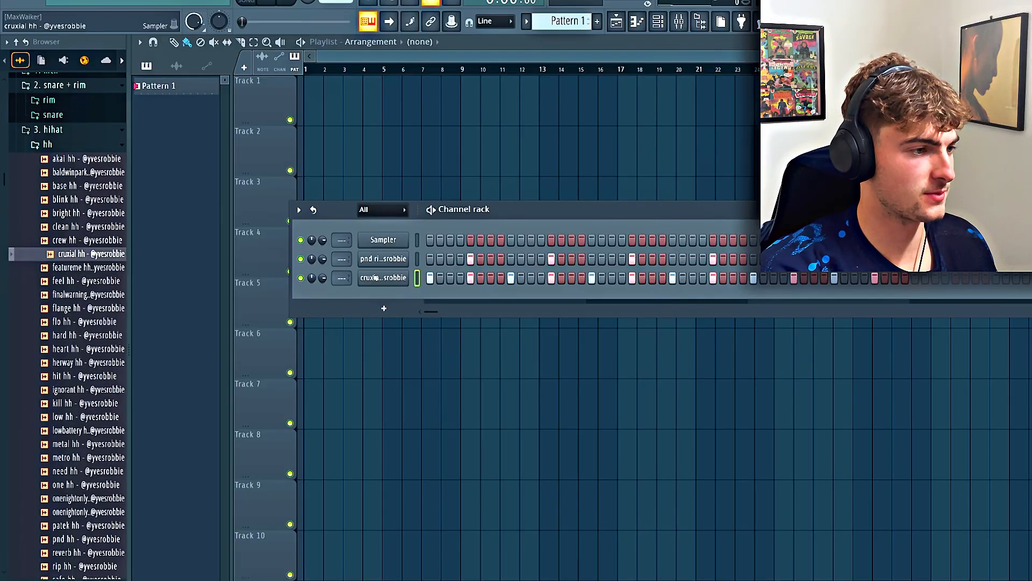
Open the cruxial hh channel in the piano roll and shift its first-bar notes into a syncopated rhythm at C5
right_click(407, 278)
click(433, 277)
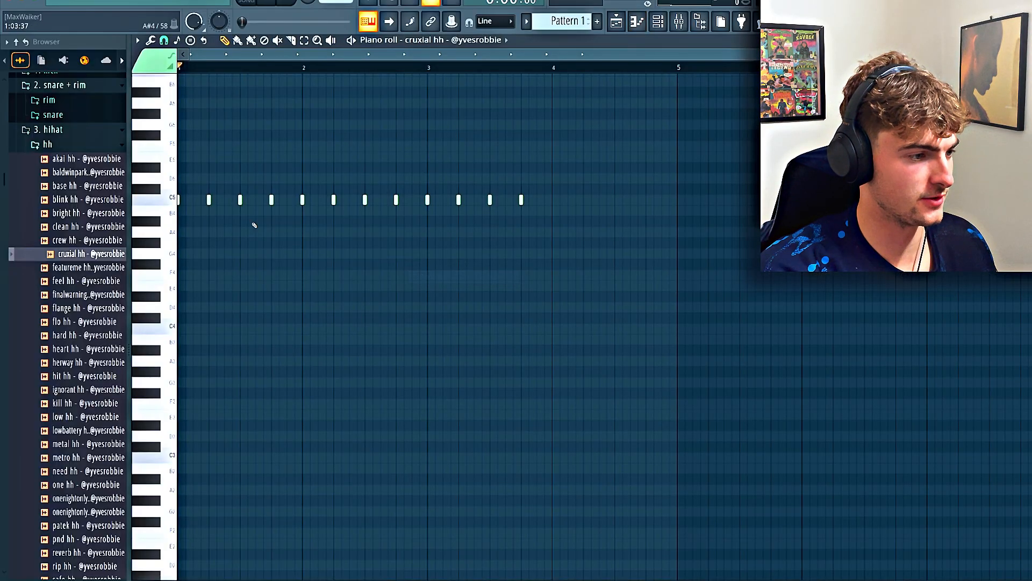
scroll(213, 224, up, 2)
scroll(213, 224, up, 2)
click(196, 260)
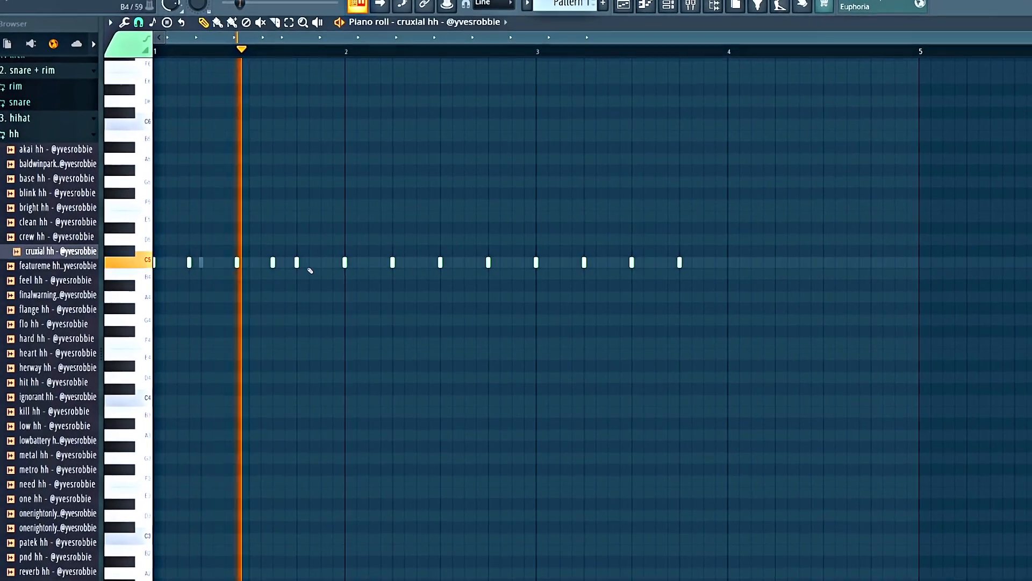
Add two extra hi-hat notes near the end of bars 1 and 2, and duplicate the two-bar pattern into bars 3 and 4
click(308, 262)
click(321, 262)
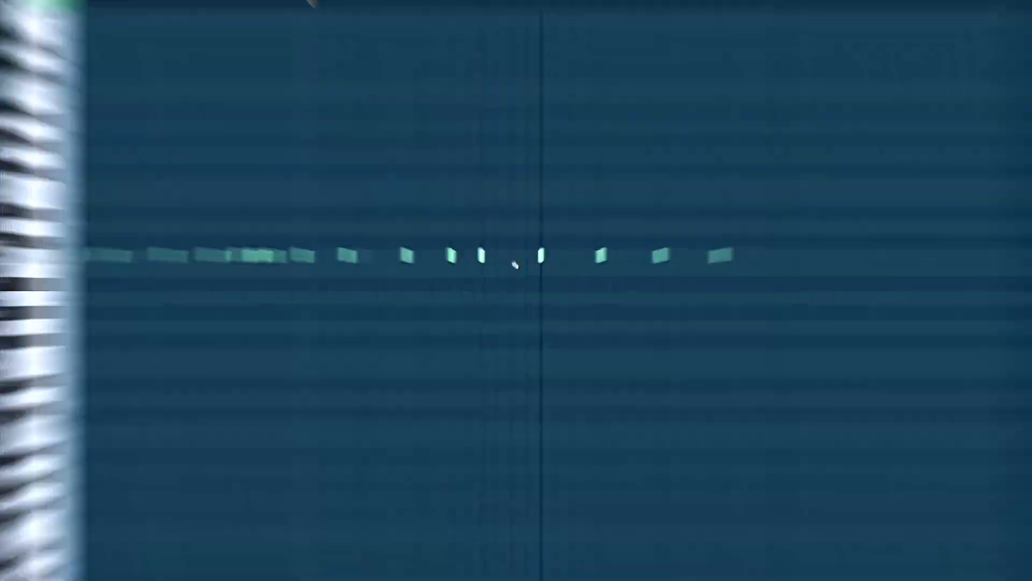
click(499, 256)
click(513, 256)
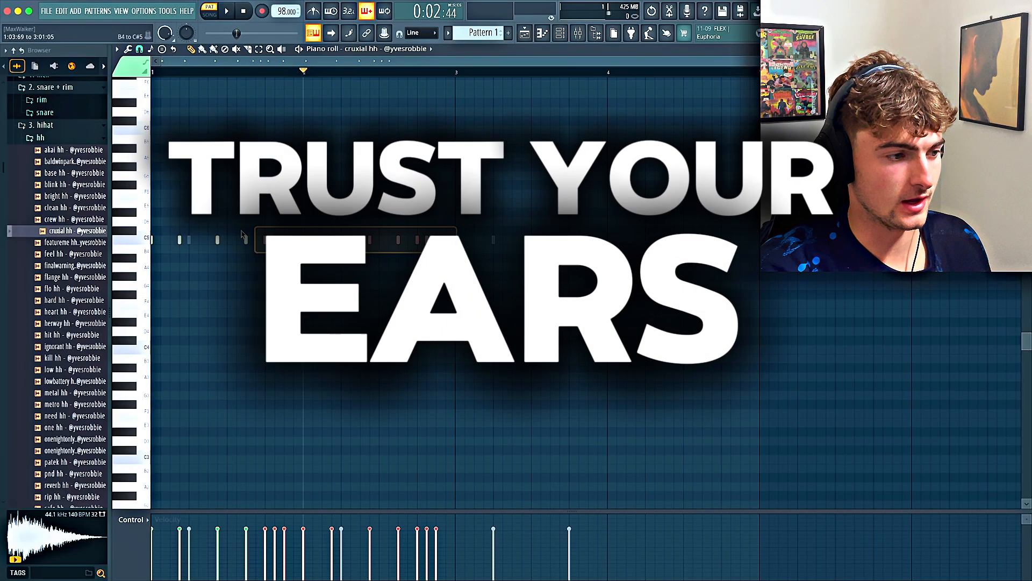
drag(242, 235, 164, 234)
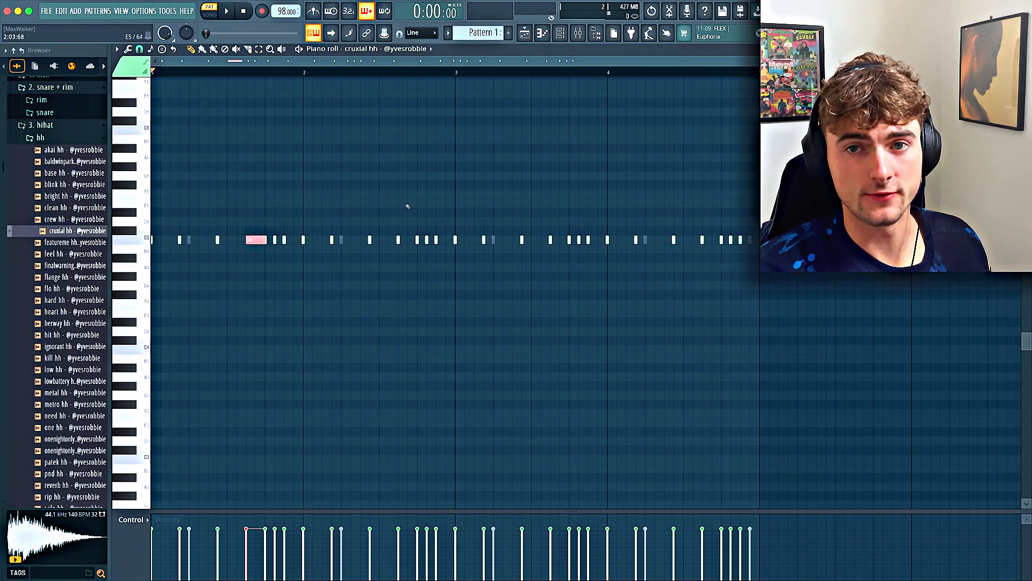
Undo the chopped hi-hat roll in bar 1, and create one in bar 2 with rising velocities
key(ctrl+z)
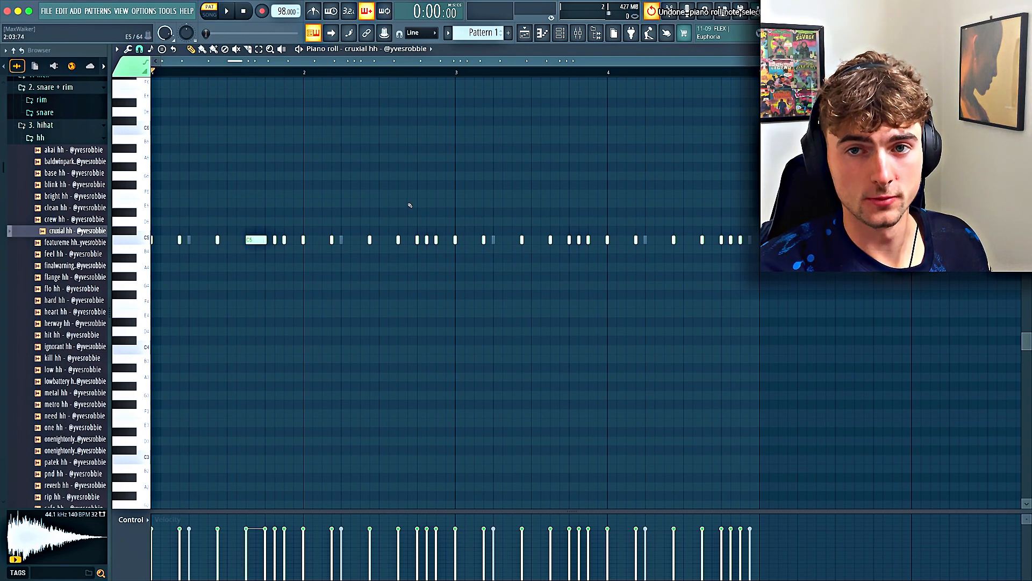
drag(365, 510, 368, 346)
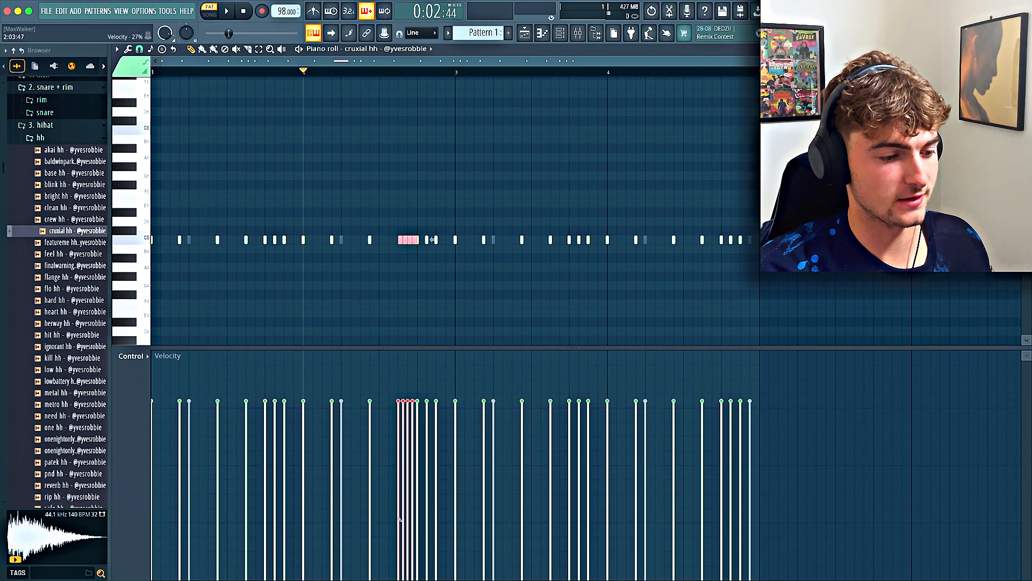
drag(399, 520, 400, 485)
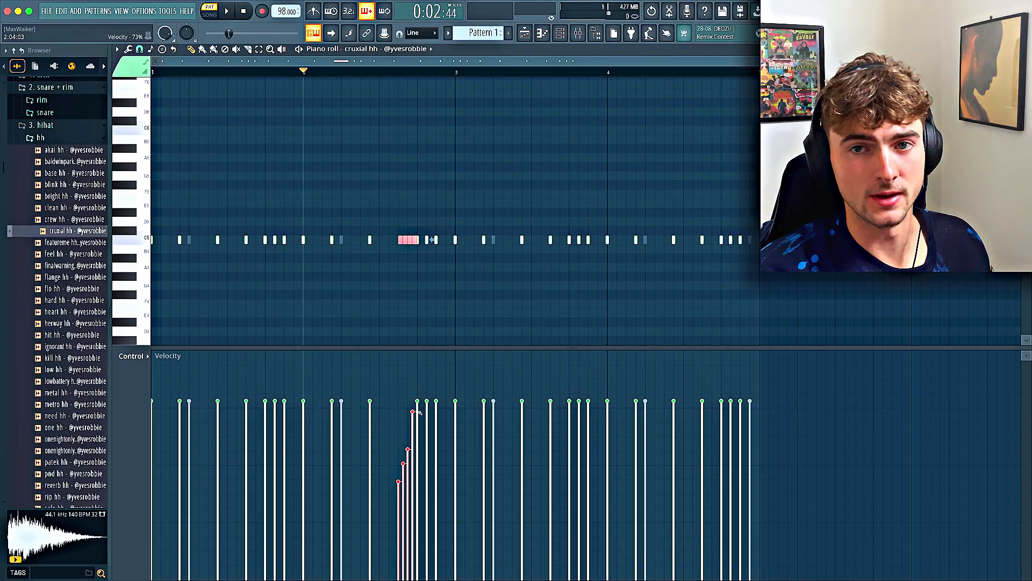
key(space)
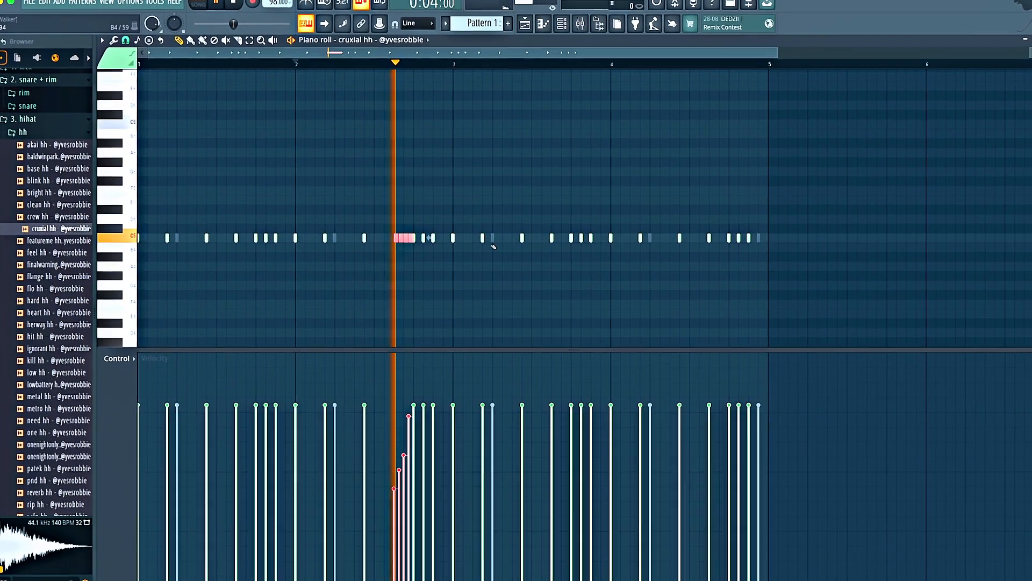
key(space)
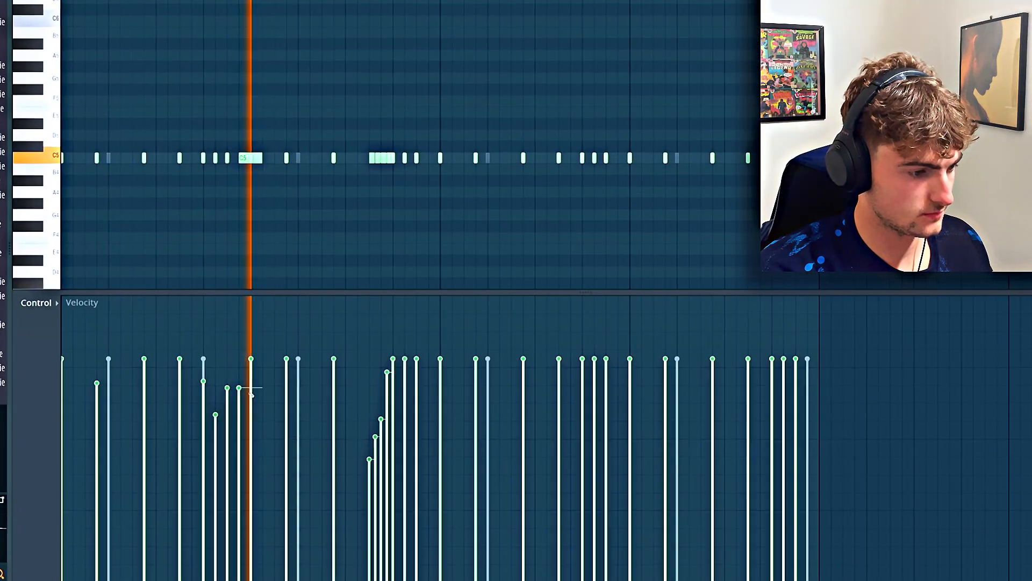
Vary the velocities of individual hi-hat hits and add quiet extra notes between them across the four bars
drag(241, 387, 218, 539)
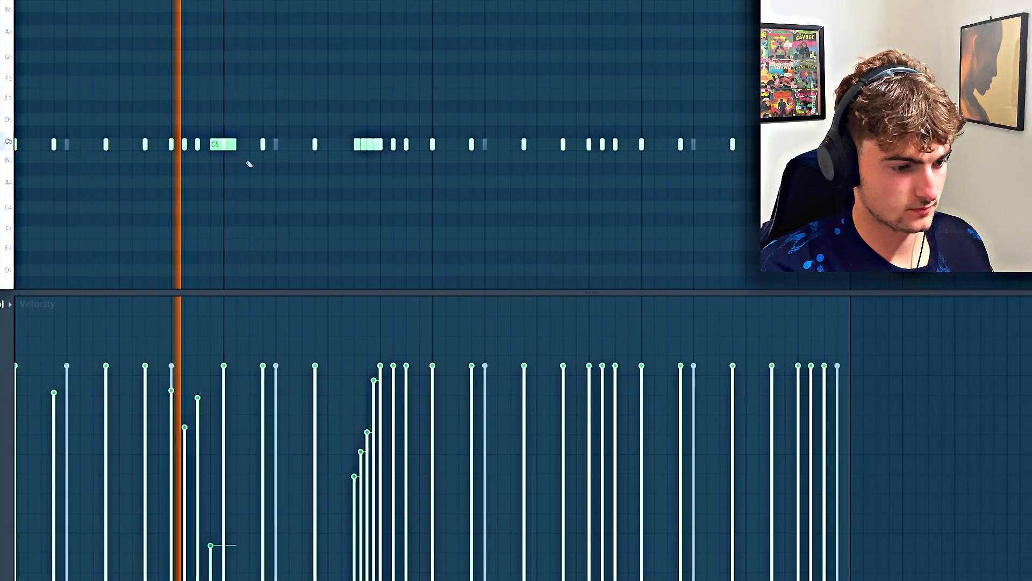
drag(243, 148, 190, 149)
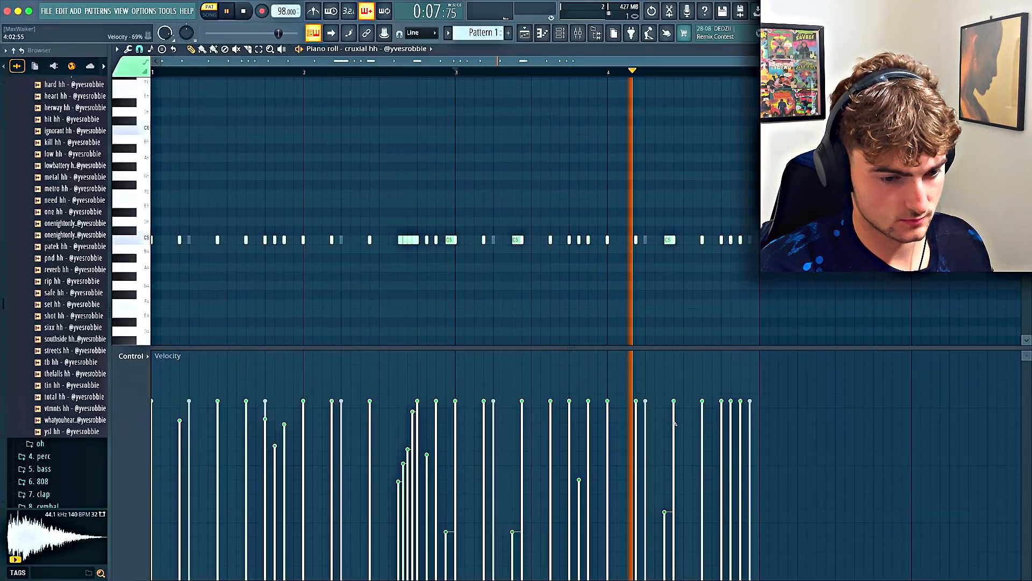
drag(731, 424, 731, 471)
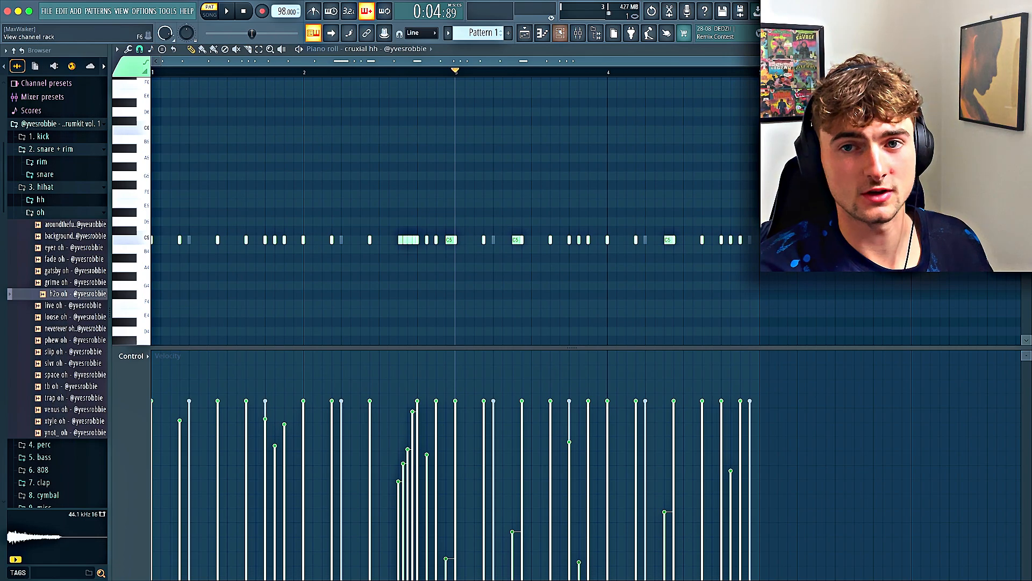
Load the h2o oh open hat onto a new channel, with hits on steps 7 and 39
click(560, 33)
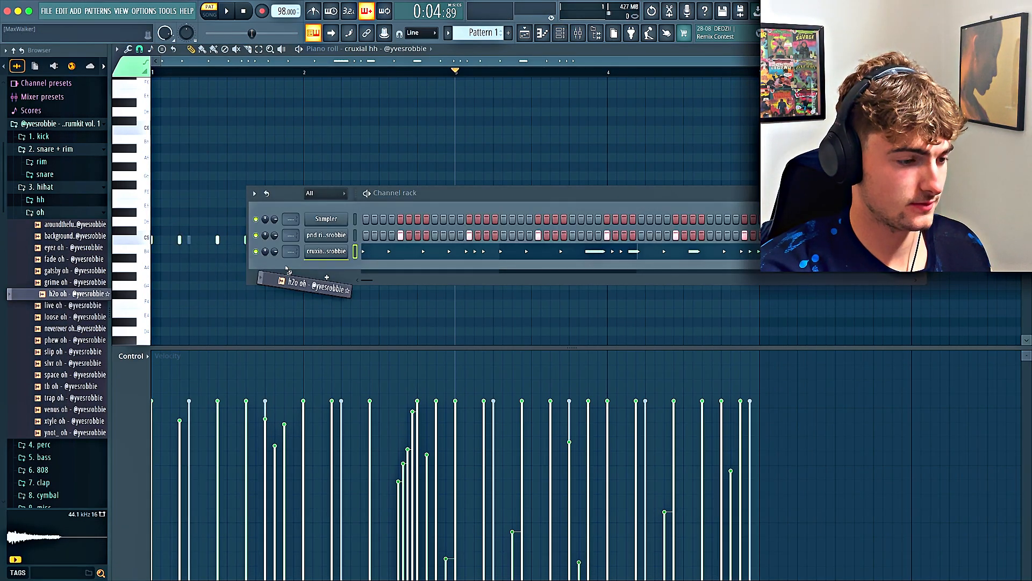
drag(286, 268, 290, 269)
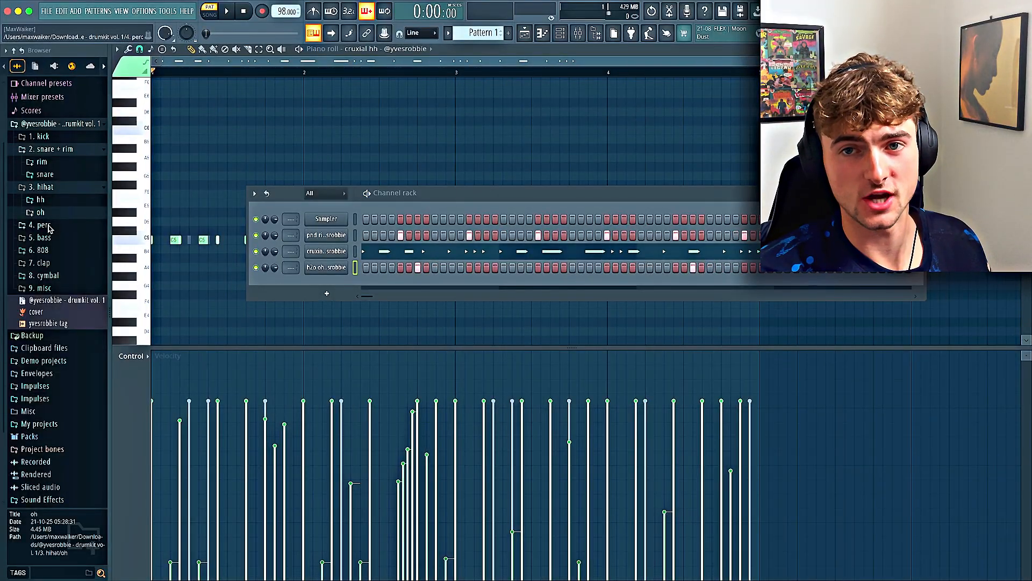
Load the shaker [move] sample from the perc folder onto a new channel
click(49, 226)
click(60, 365)
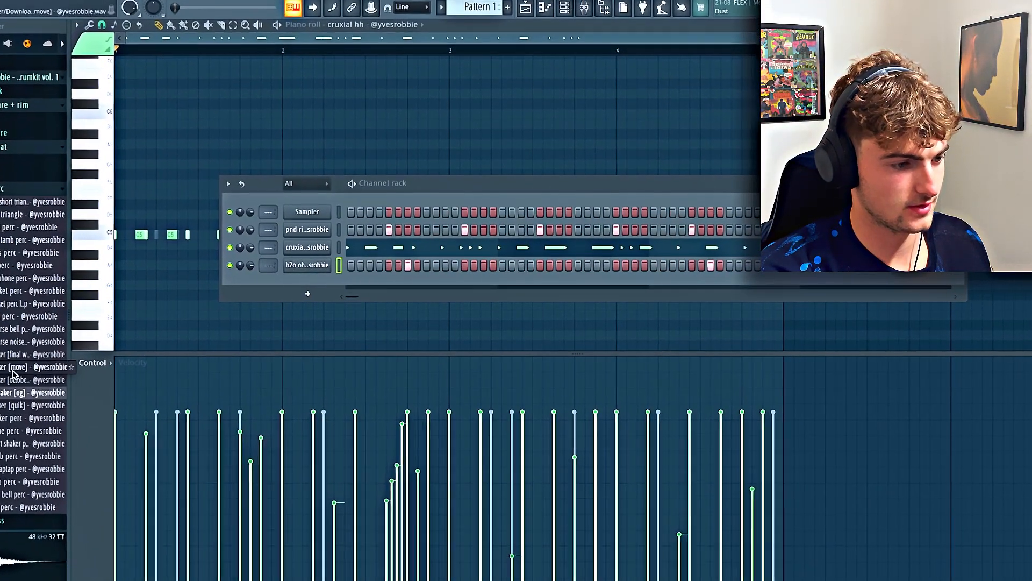
drag(13, 373, 301, 284)
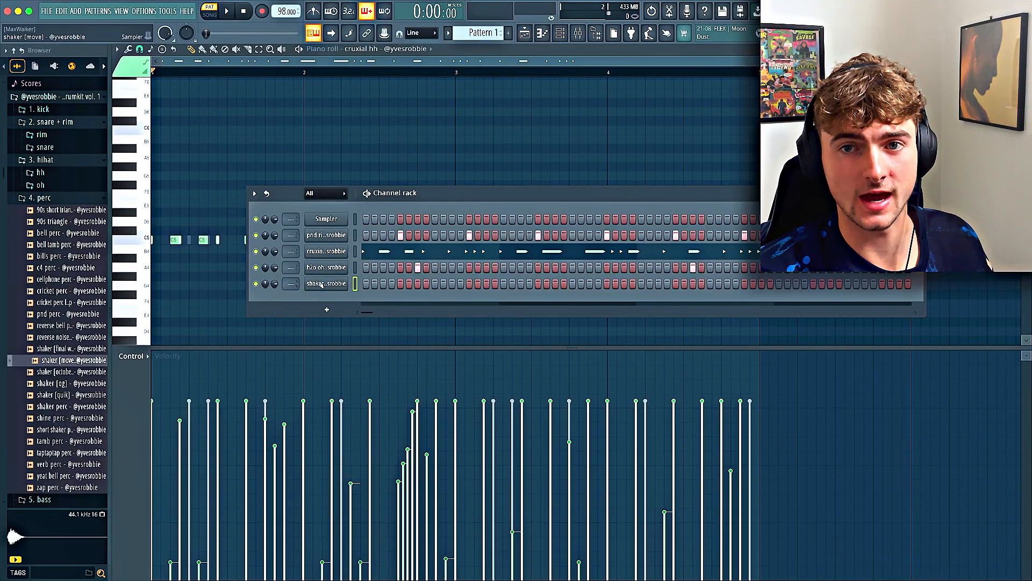
Write an off-beat shaker [move] pattern at C5 in the piano roll and give its notes varied, reduced velocities
right_click(323, 283)
click(371, 282)
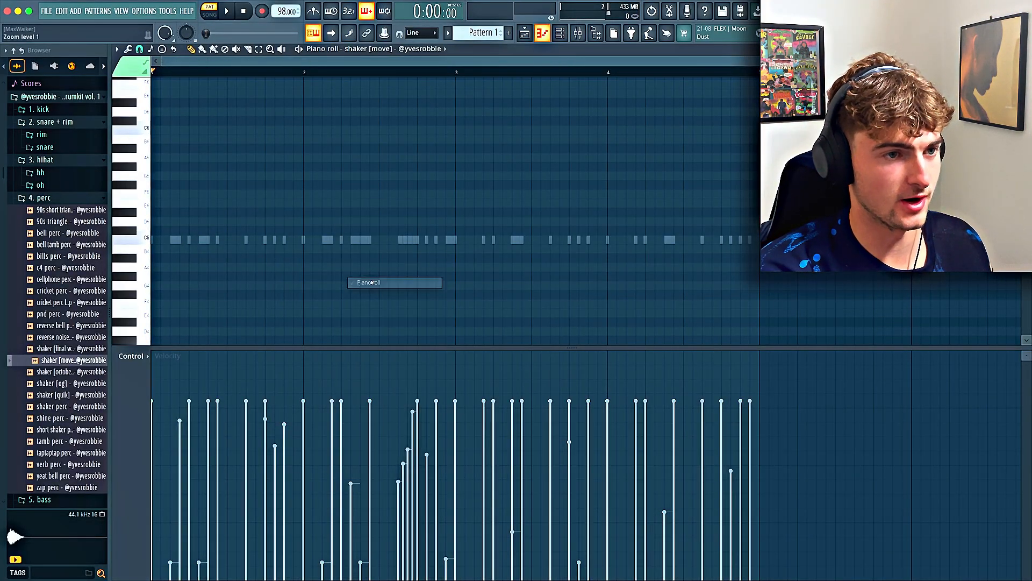
click(173, 239)
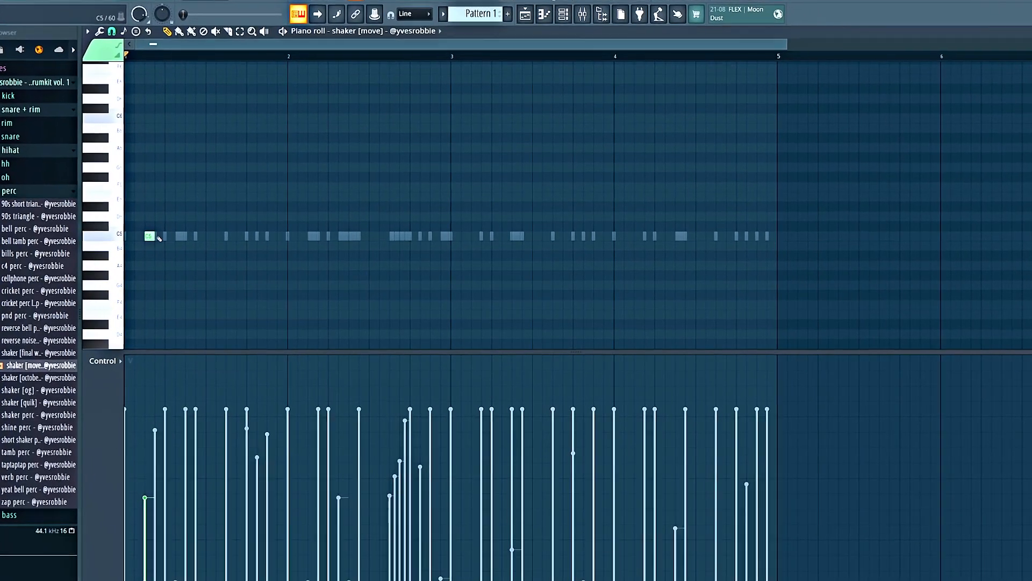
click(181, 238)
key(space)
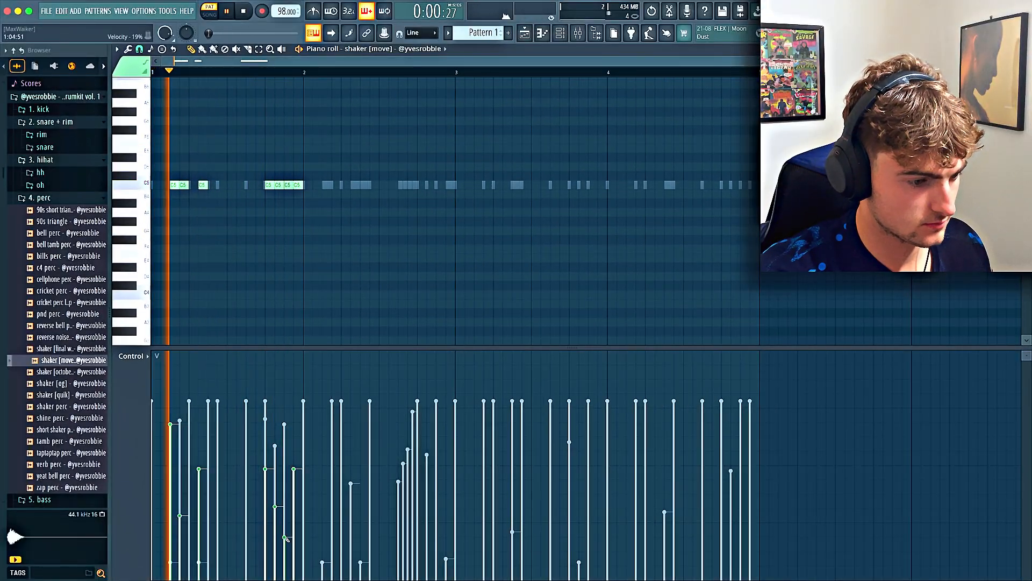
drag(287, 538, 287, 554)
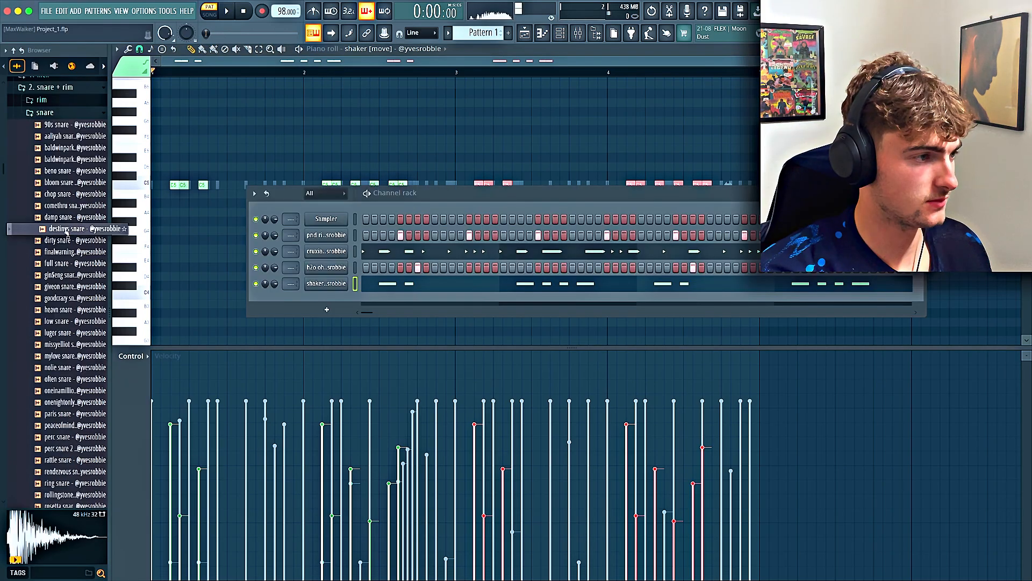
Audition the damp and comethru snares, and load the mylove snare onto a new channel
click(65, 220)
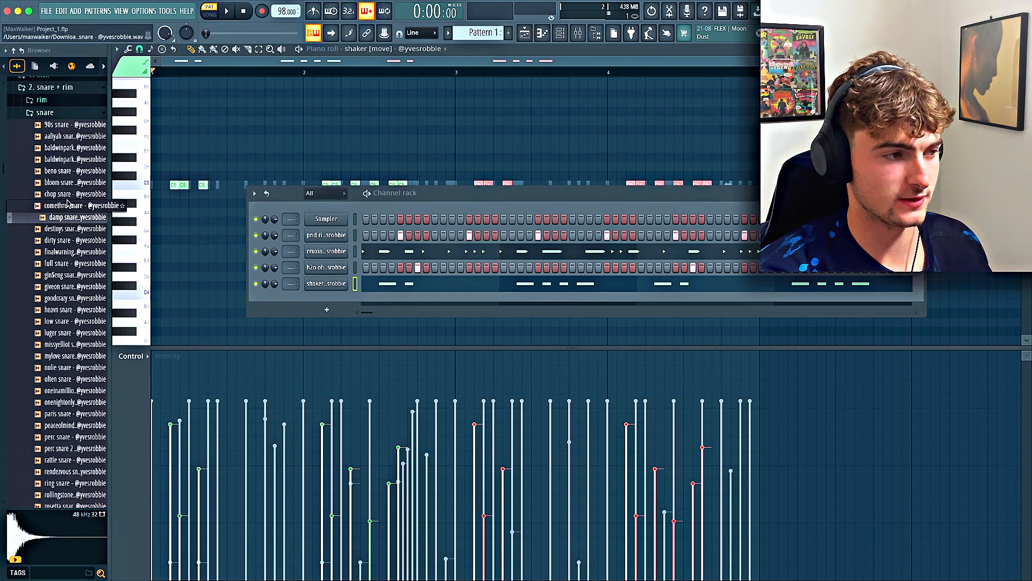
click(67, 205)
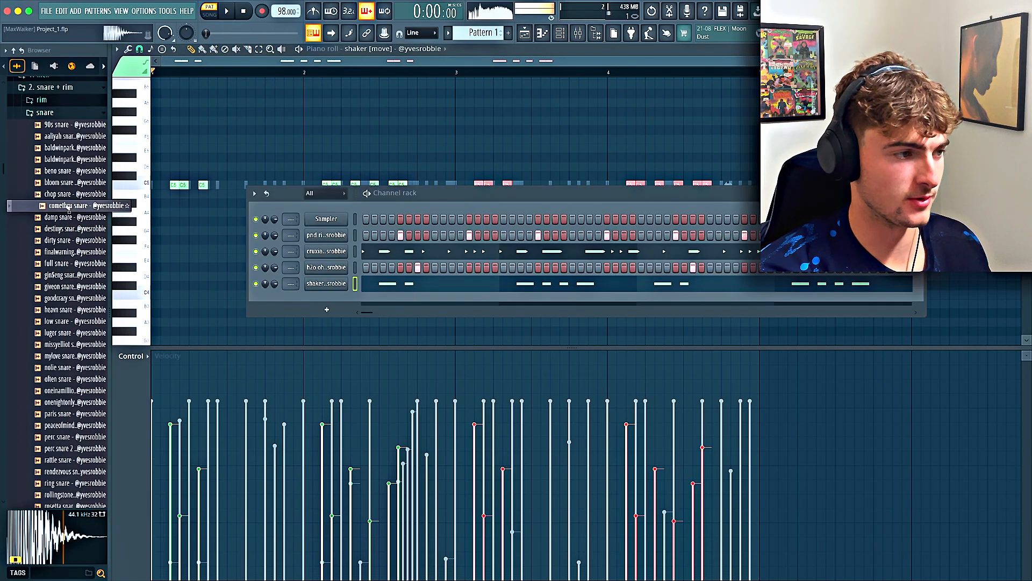
drag(306, 300, 309, 299)
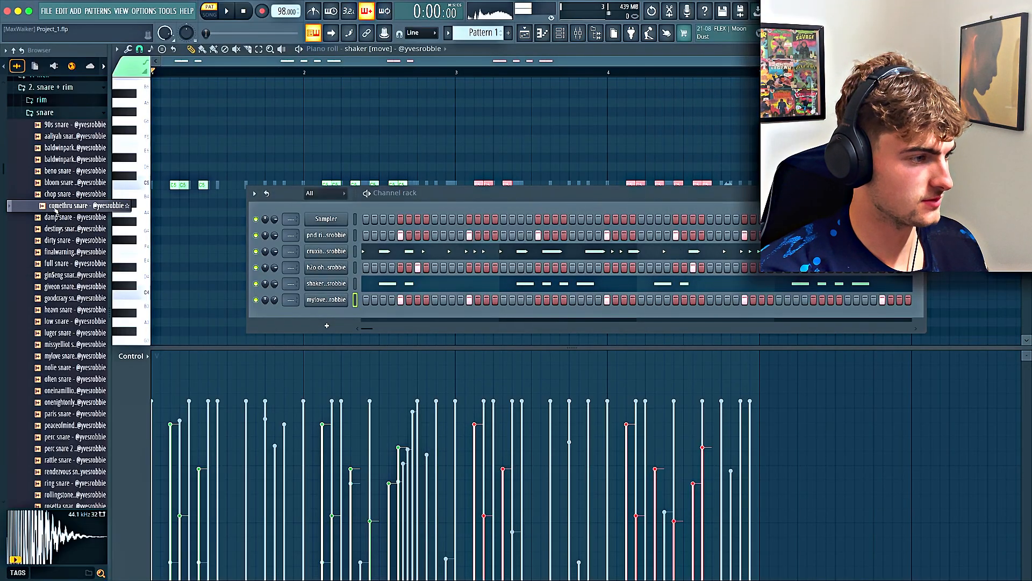
Replace the mylove snare with the destinys snare and set its hits to every 16 steps starting at step 5
drag(64, 235, 322, 300)
key(space)
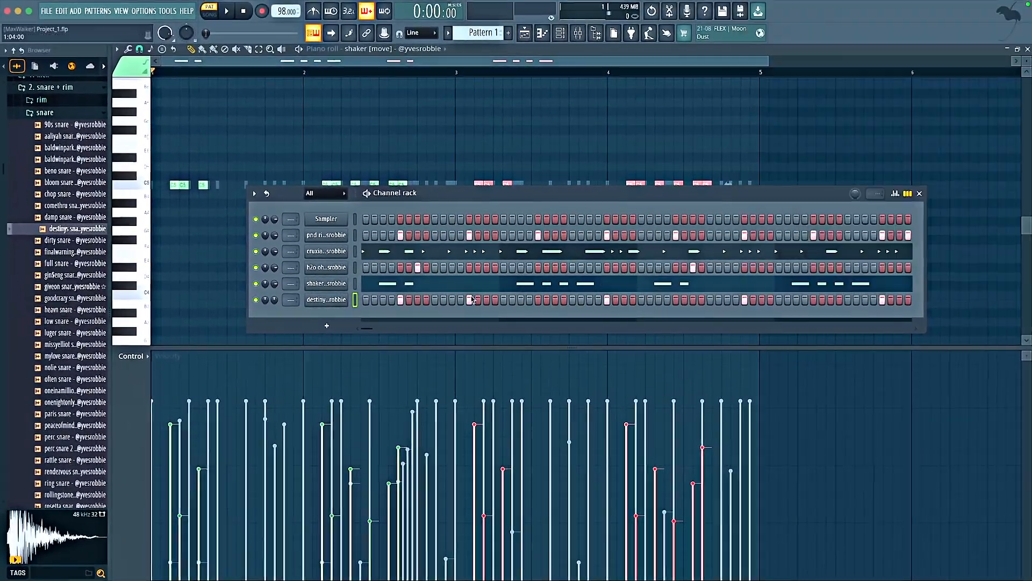
right_click(469, 300)
key(space)
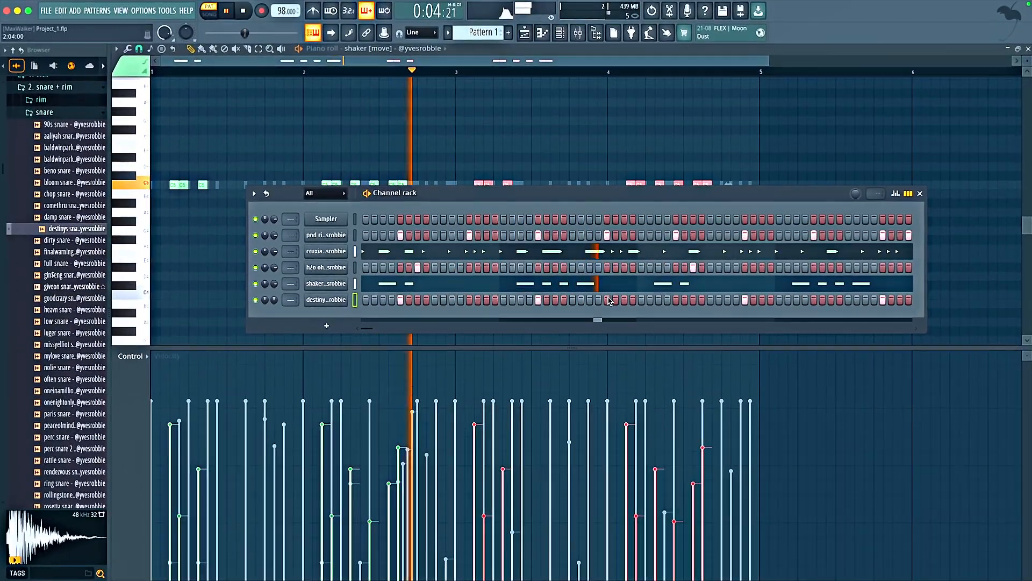
key(space)
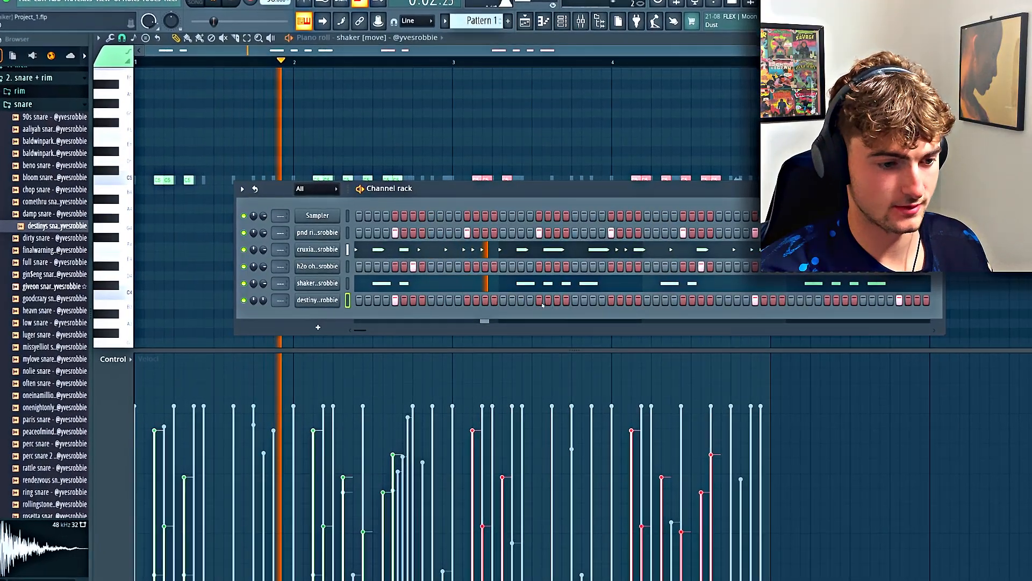
click(614, 301)
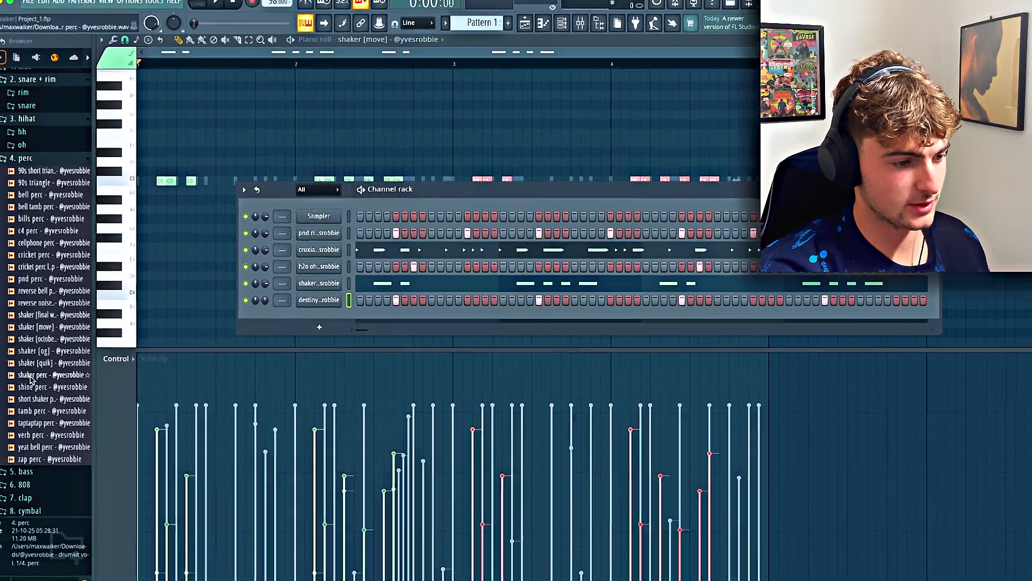
Load the shine perc sample onto a new channel with a hit on step 1, and lower its volume to about 65%
drag(32, 387, 286, 317)
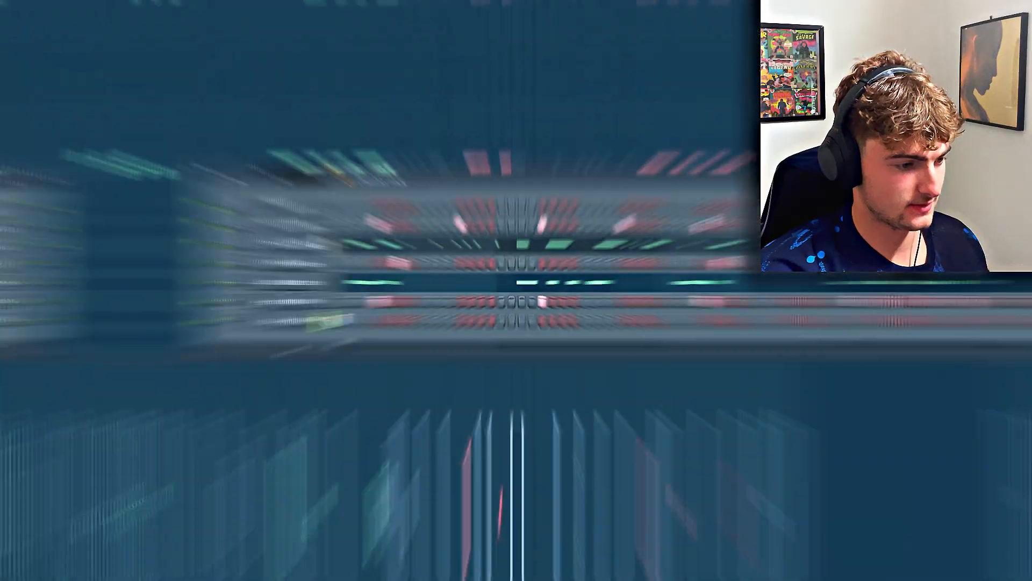
key(space)
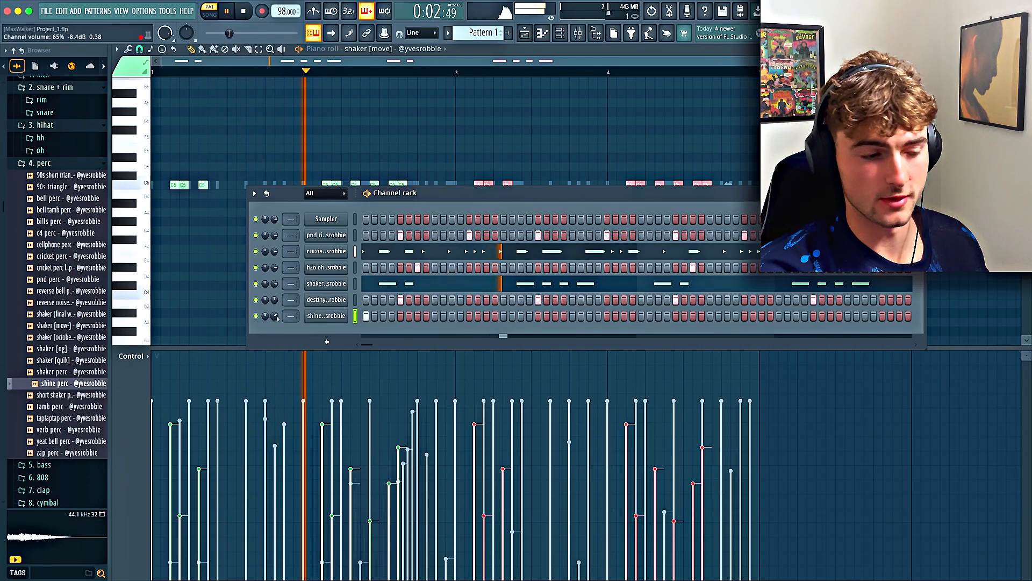
key(space)
Load the metro rim and 90s triangle samples onto new channels, with rim hits on steps 8, 10, 40 and 42 and a late triangle hit
click(41, 99)
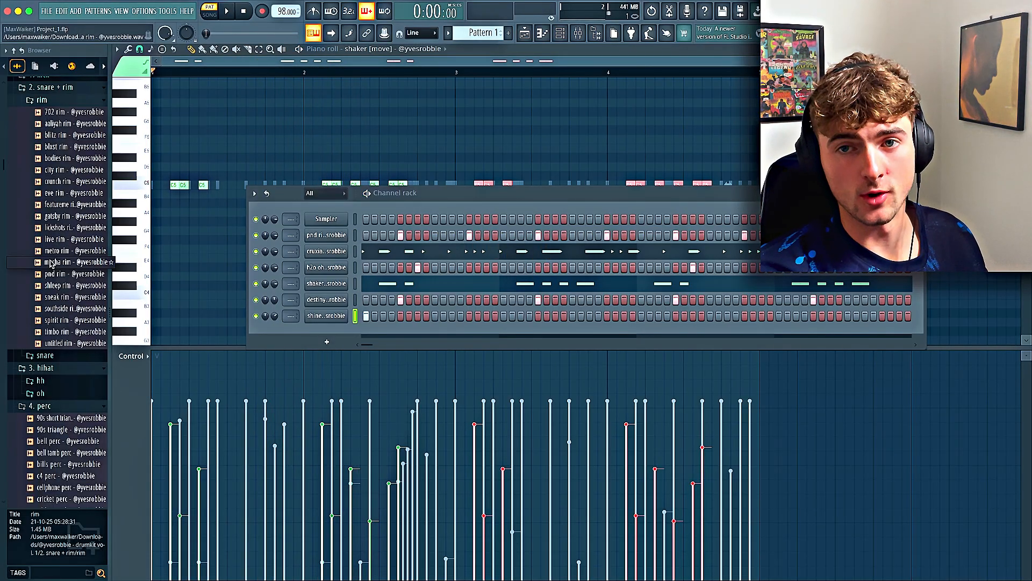
drag(51, 263, 447, 337)
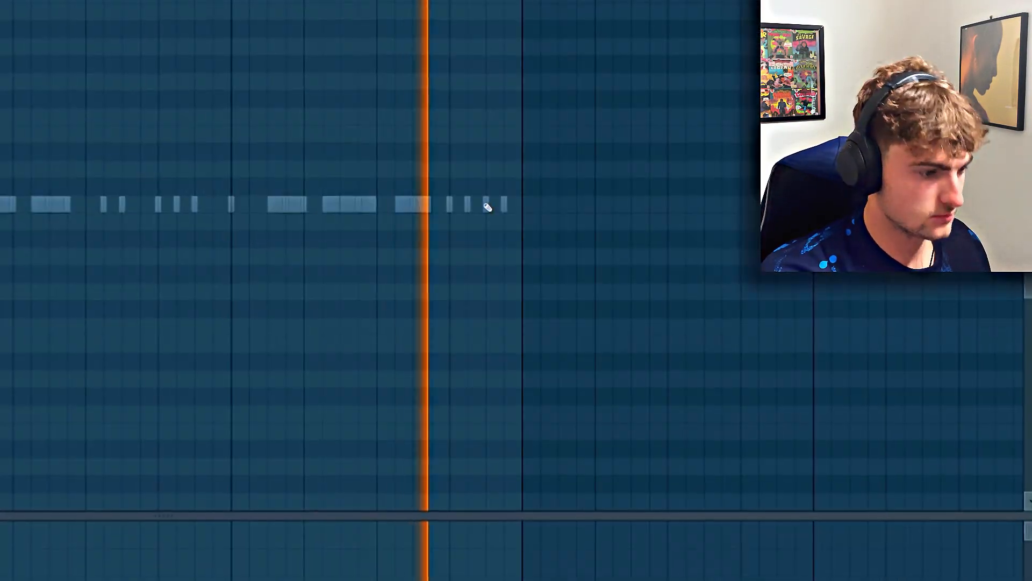
click(486, 207)
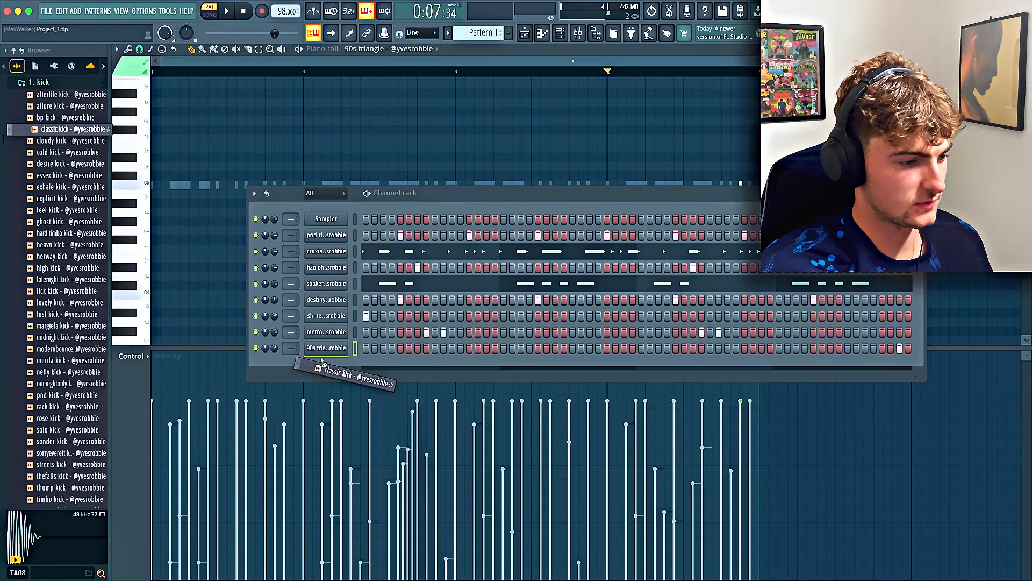
Load the classic kick onto a new channel and write its syncopated pattern at C5 in the piano roll
right_click(331, 362)
click(355, 363)
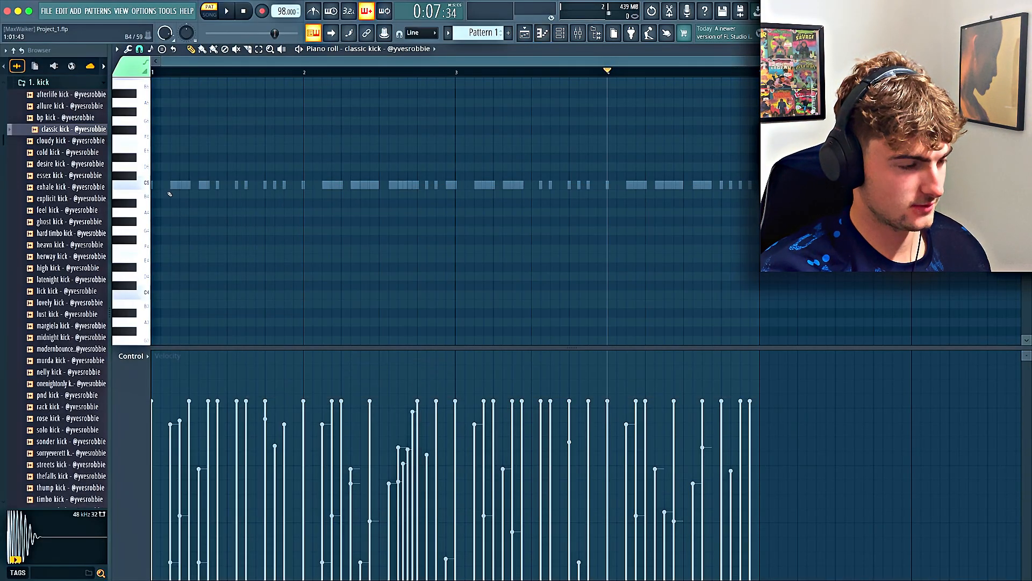
key(space)
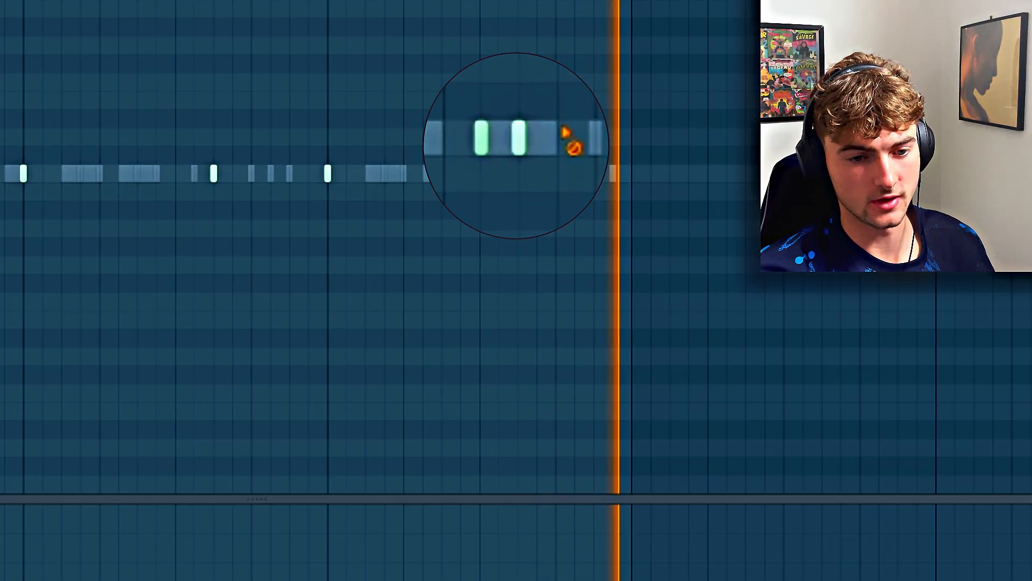
click(594, 139)
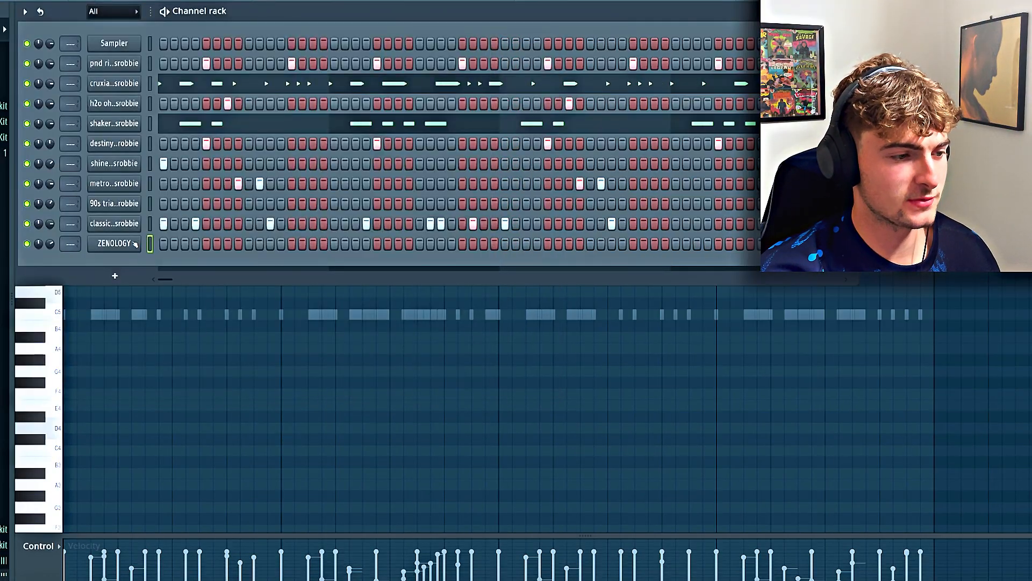
Load the Glass Pad preset from the Synth Pad/Str category in the ZENOLOGY synth
click(114, 243)
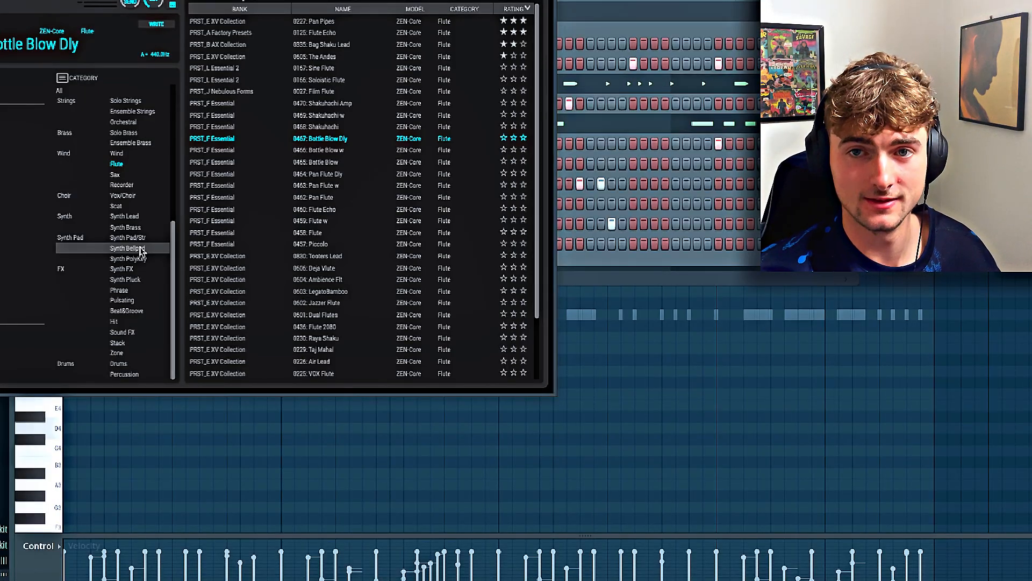
click(127, 237)
click(359, 316)
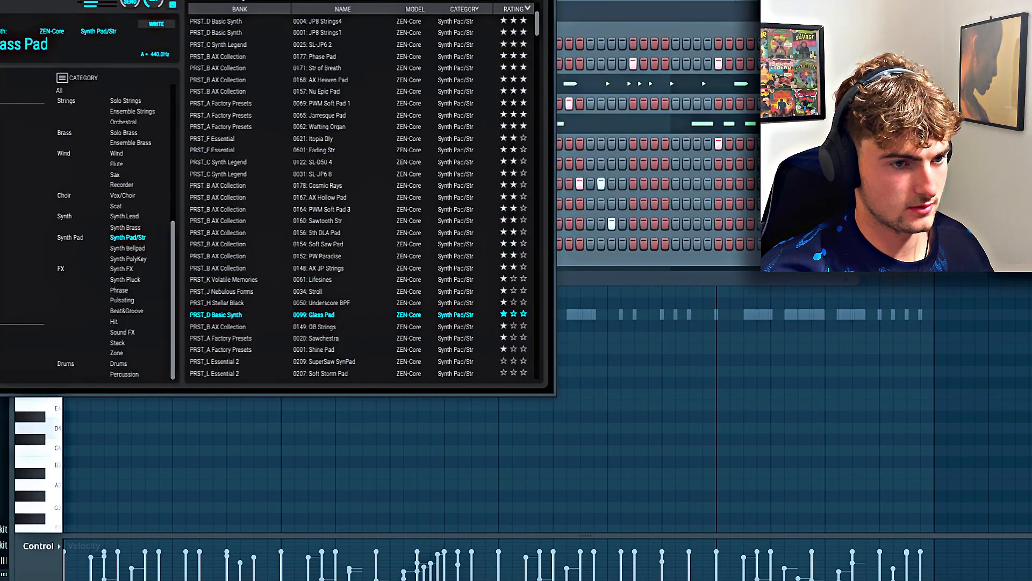
key(Escape)
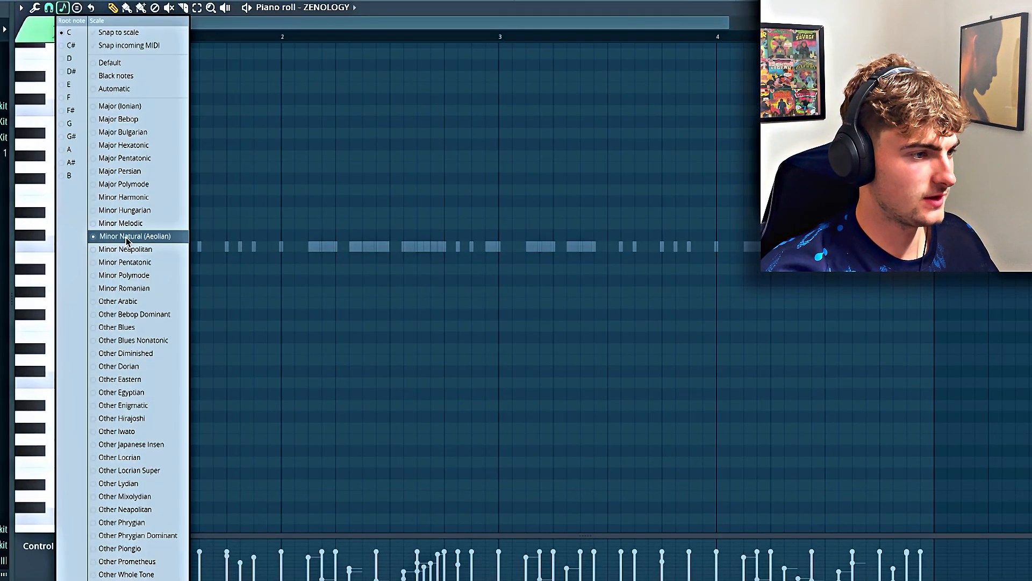
Set the piano roll scale to D natural minor, draw a one-bar D5, F5, A5 chord in bar 1, and audition it
click(69, 61)
click(182, 223)
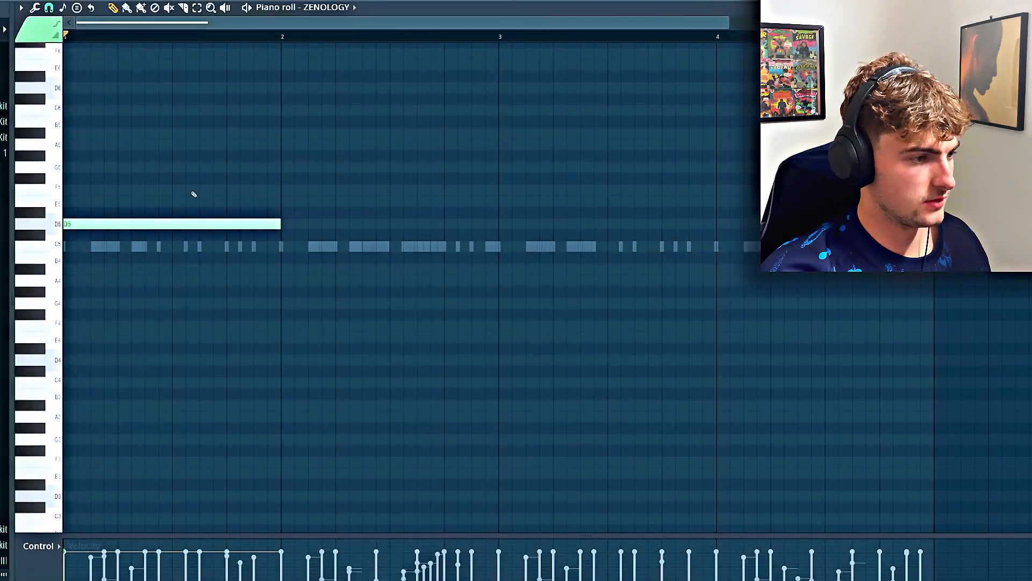
drag(193, 190, 74, 190)
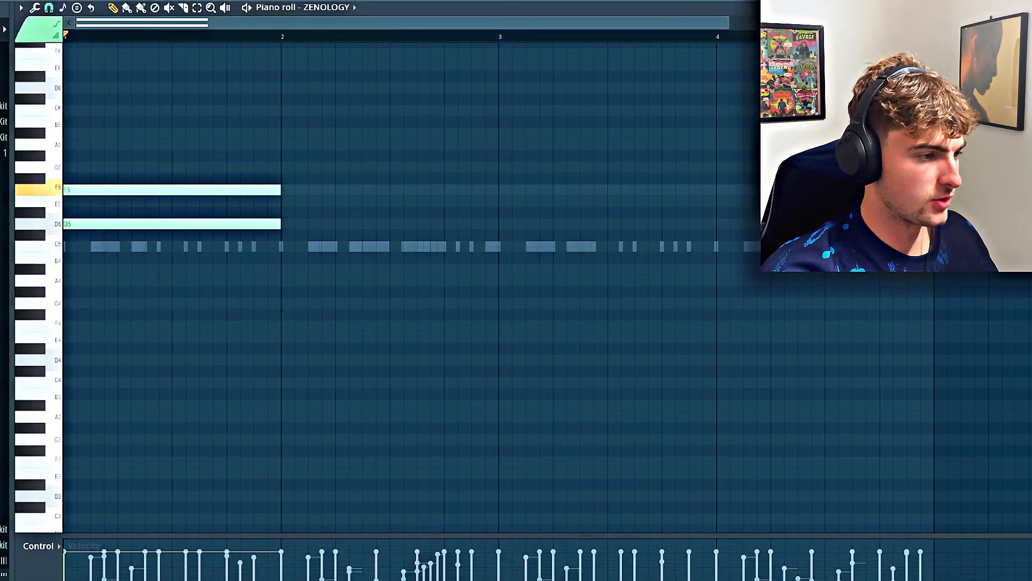
click(95, 144)
key(space)
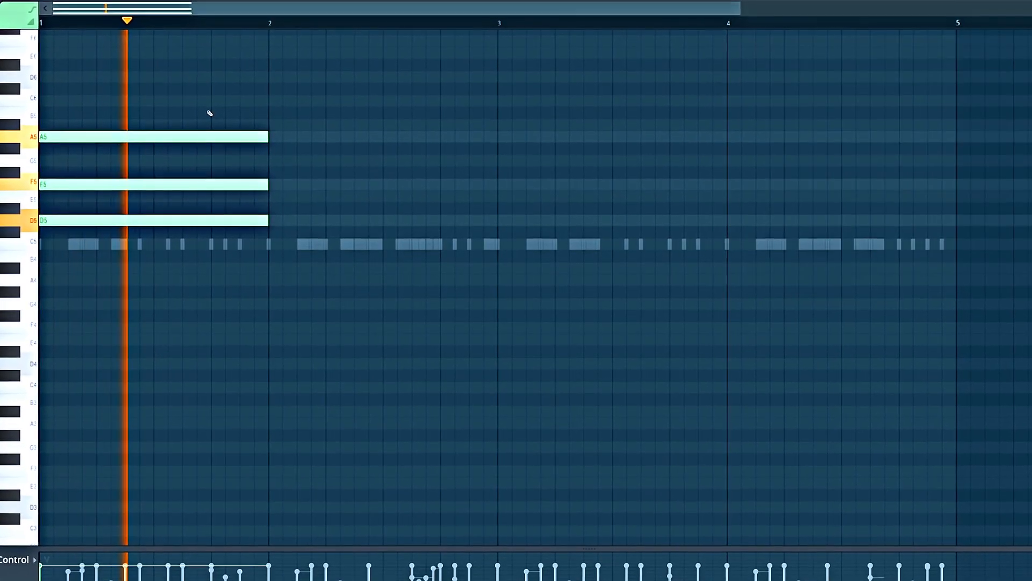
key(space)
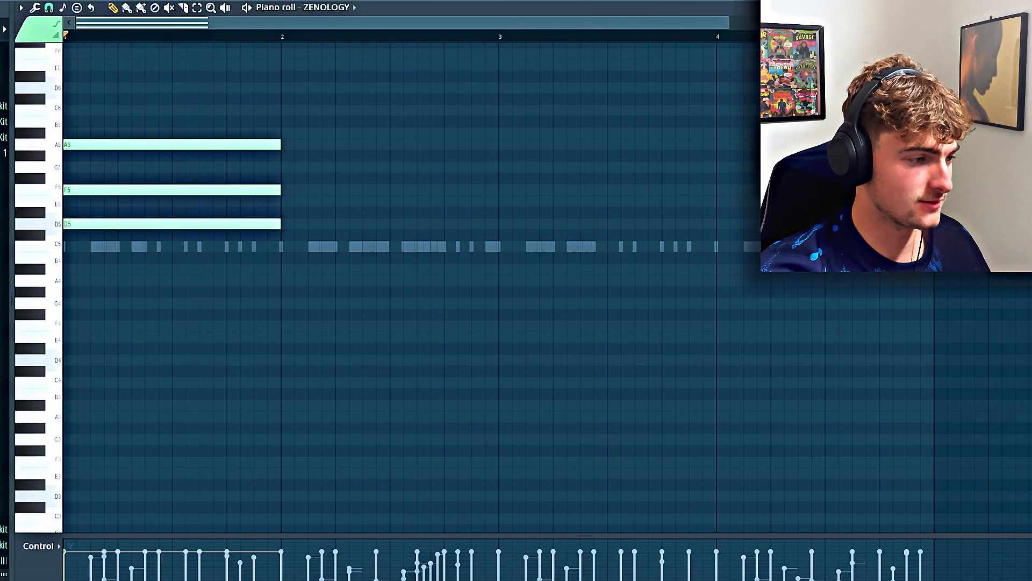
Draw one-bar chords of A#4, D5, F5 in bar 2 and G4, A#4, D5 in bar 3, and audition the progression
click(280, 270)
click(290, 224)
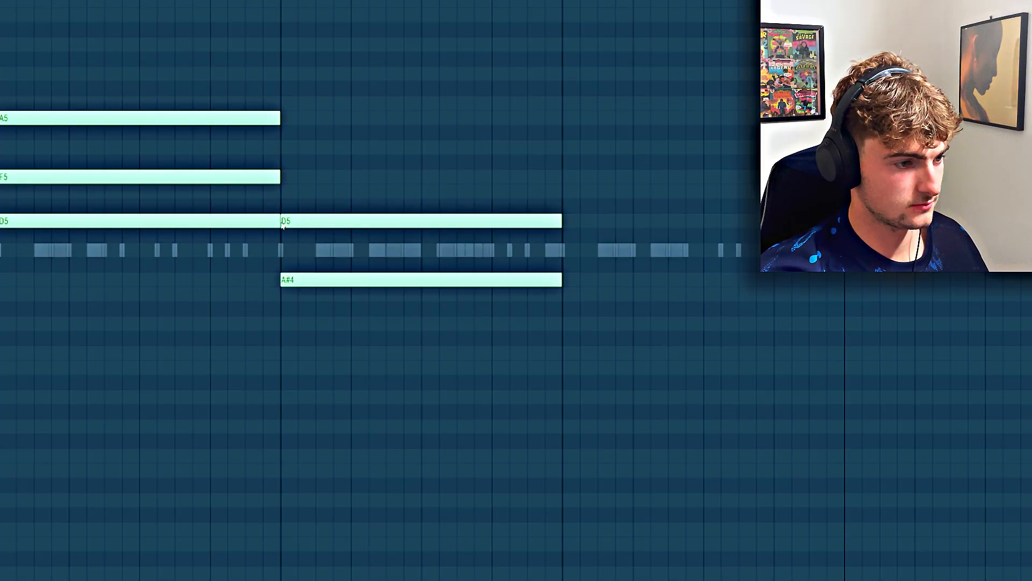
click(294, 177)
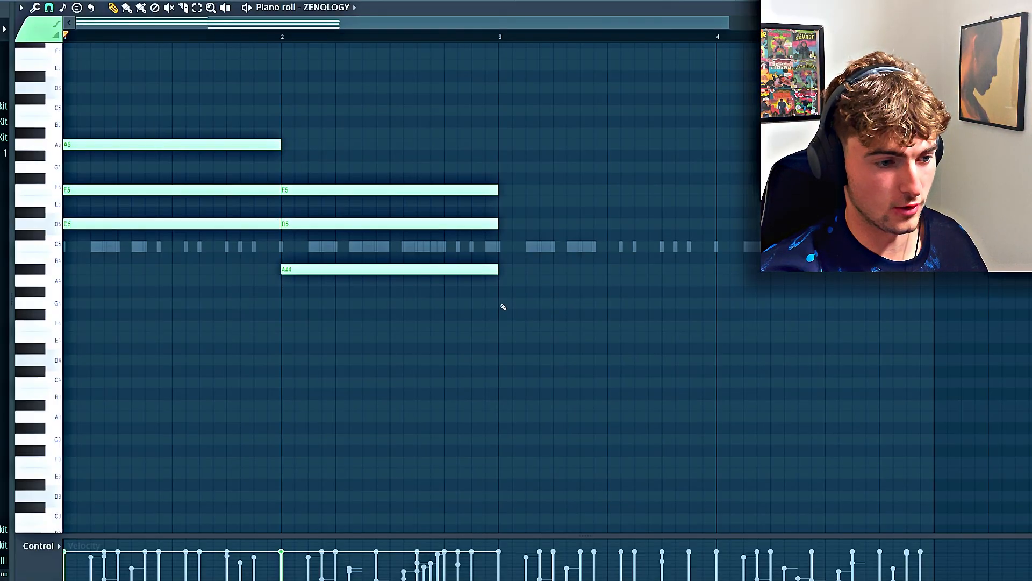
click(569, 323)
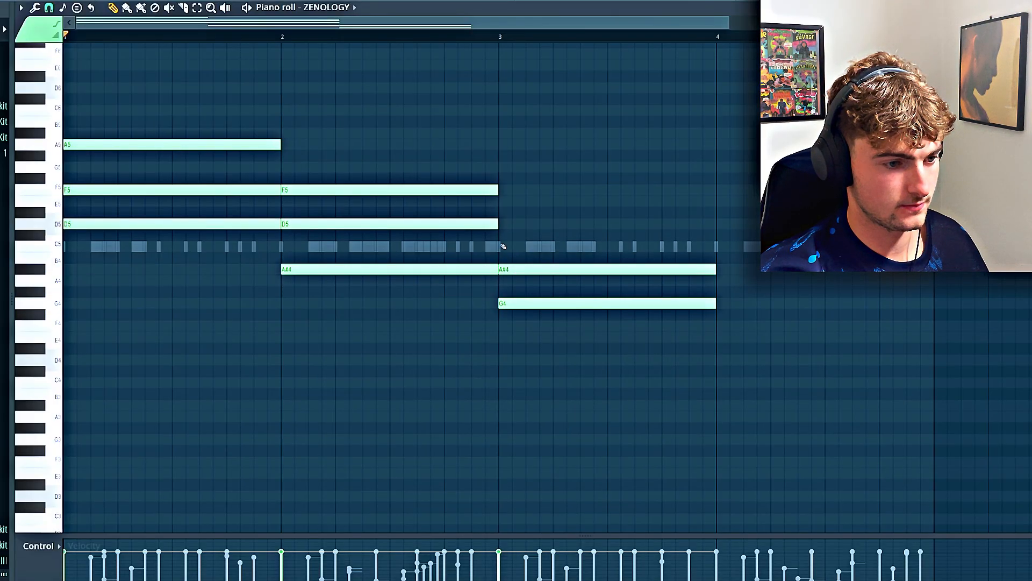
key(space)
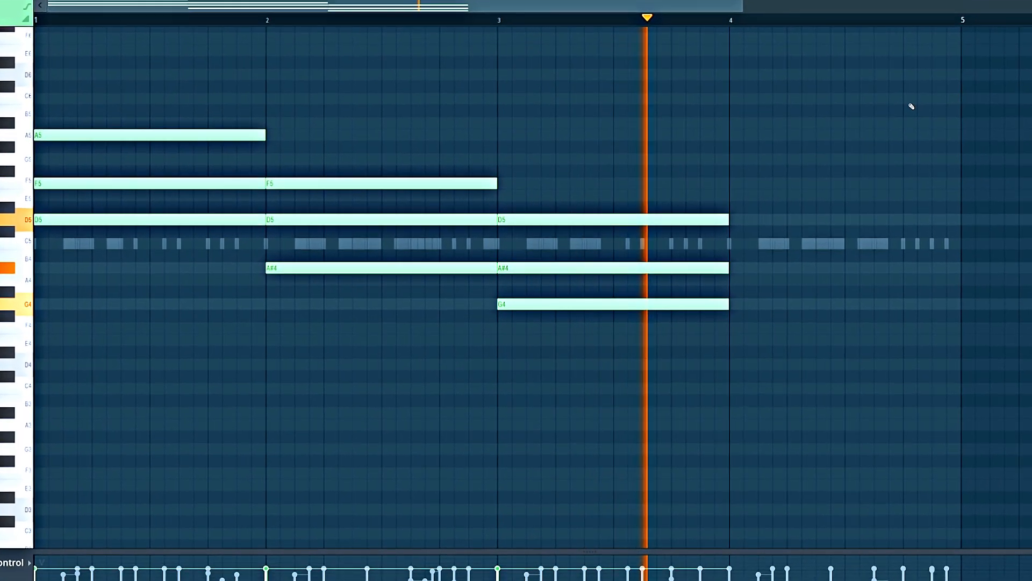
key(space)
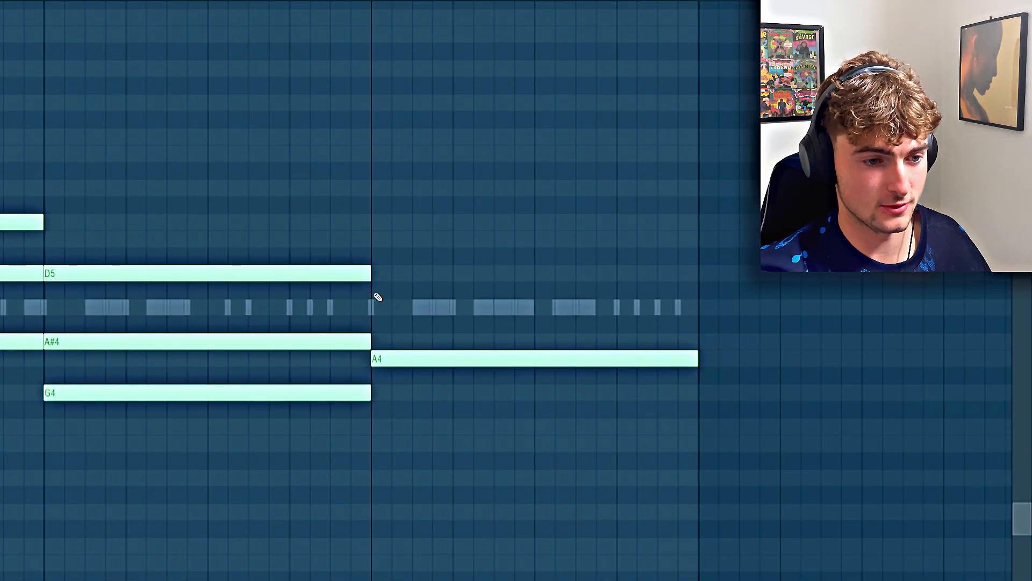
Draw a one-bar A4, C#5, E5 chord in bar 4 and stack extension notes on top of the four chords
click(381, 315)
click(375, 240)
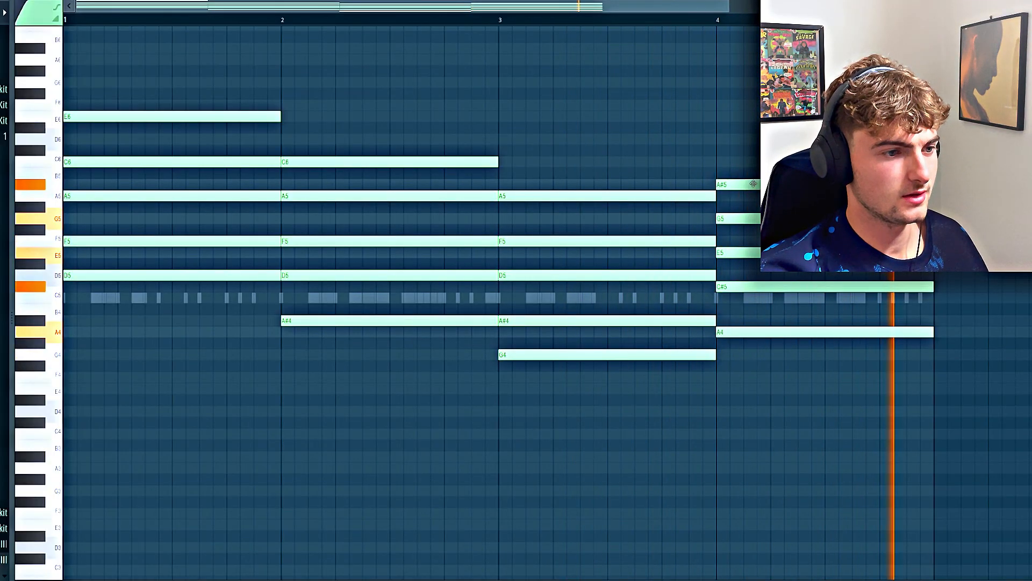
key(space)
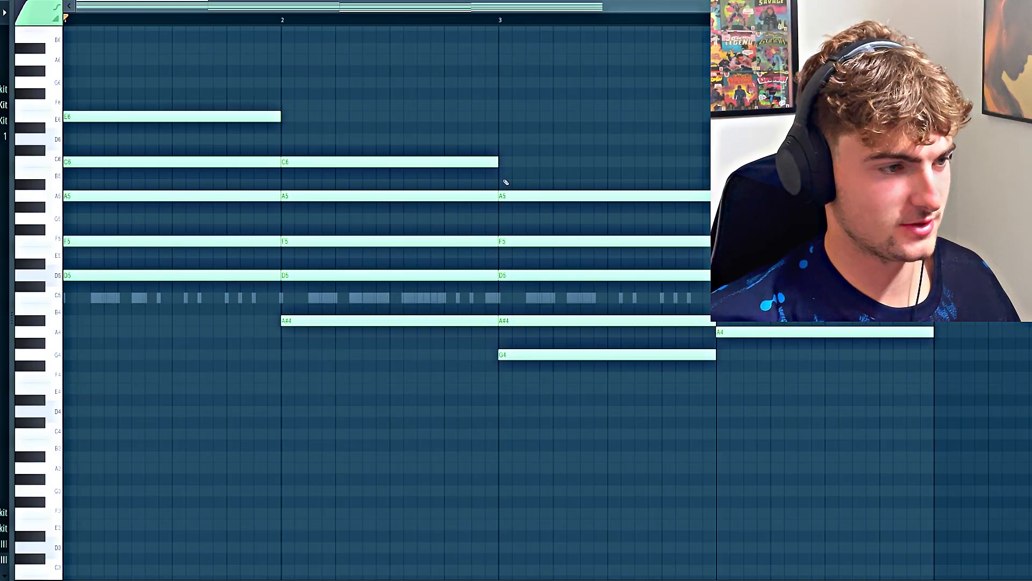
Transpose the whole chord progression down one octave and play it back
key(ctrl+Down)
key(space)
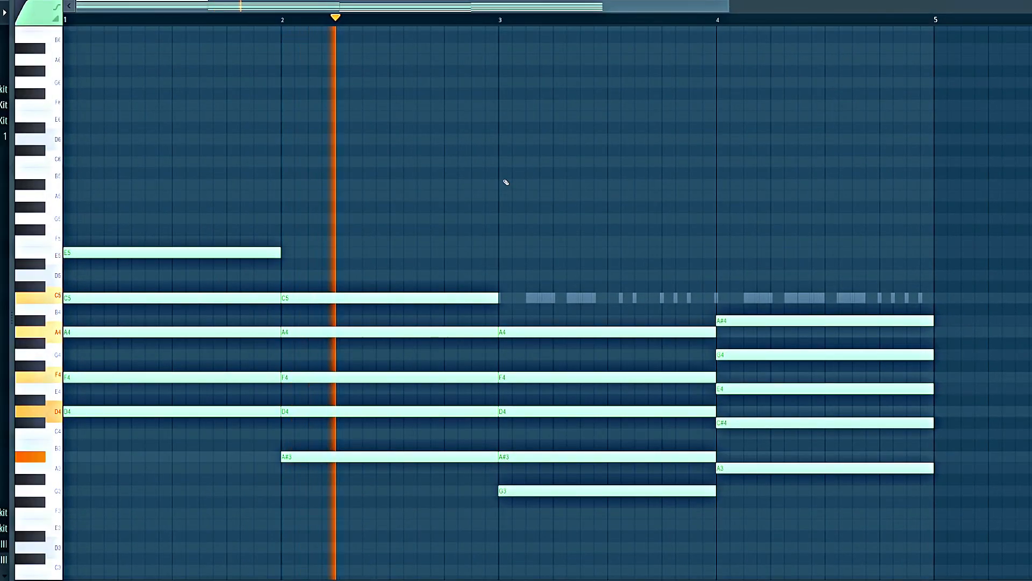
key(space)
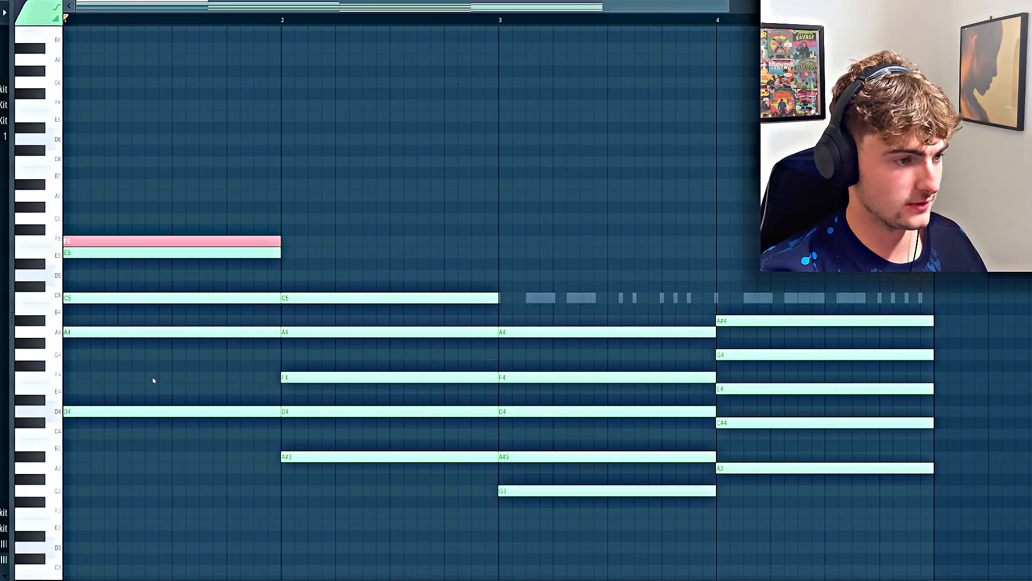
Open up the voicings by raising D4 in bar 2, A#3 in bar 3 and C#4 in bar 4 by one octave
click(289, 414)
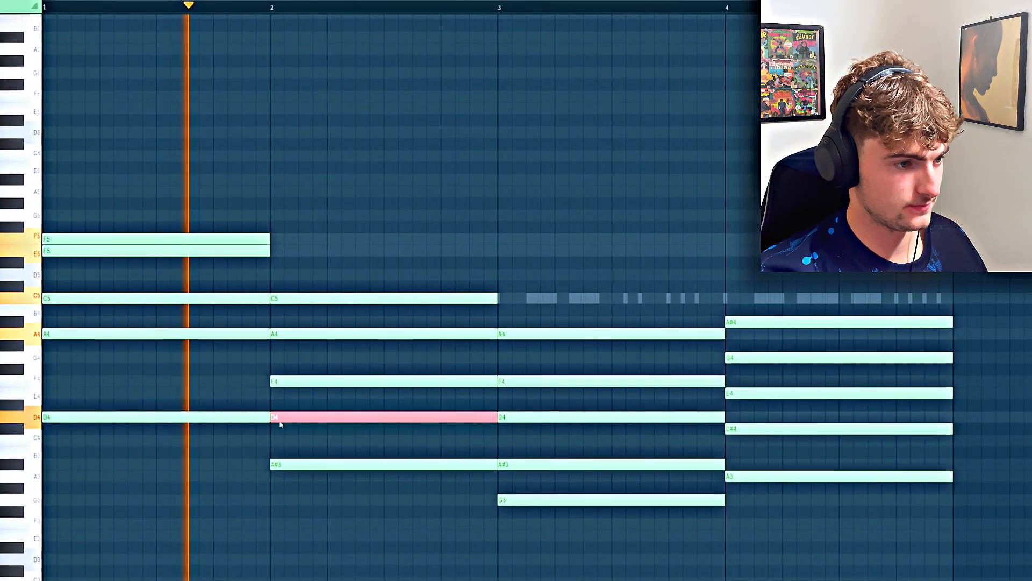
key(ctrl+Up)
click(512, 458)
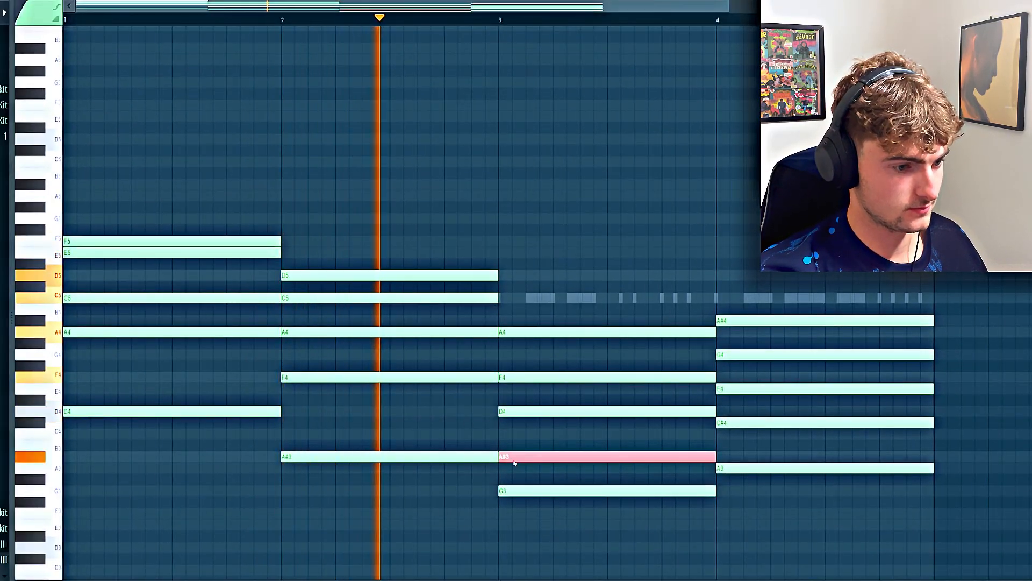
key(ctrl+Up)
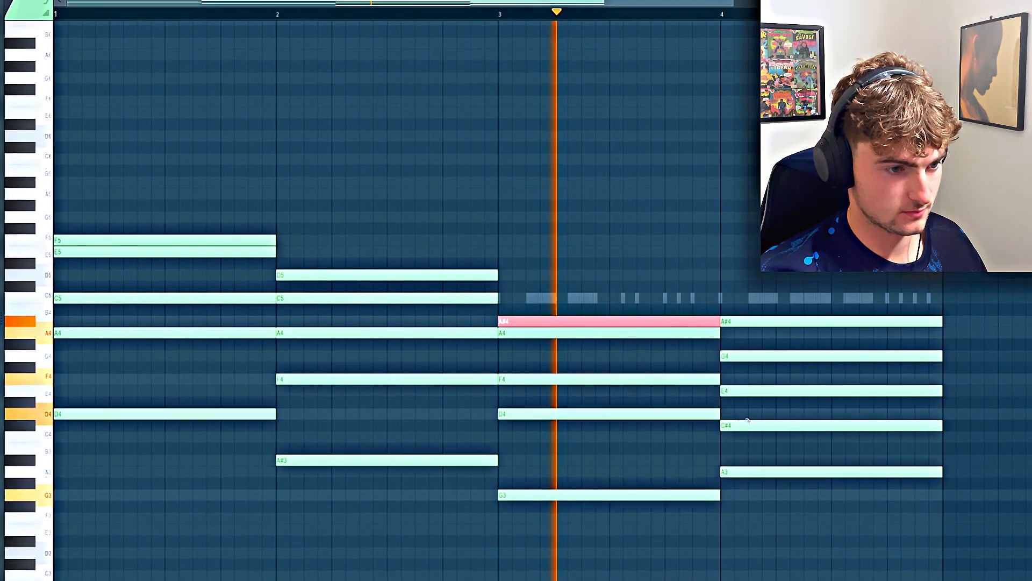
click(738, 424)
key(ctrl+Up)
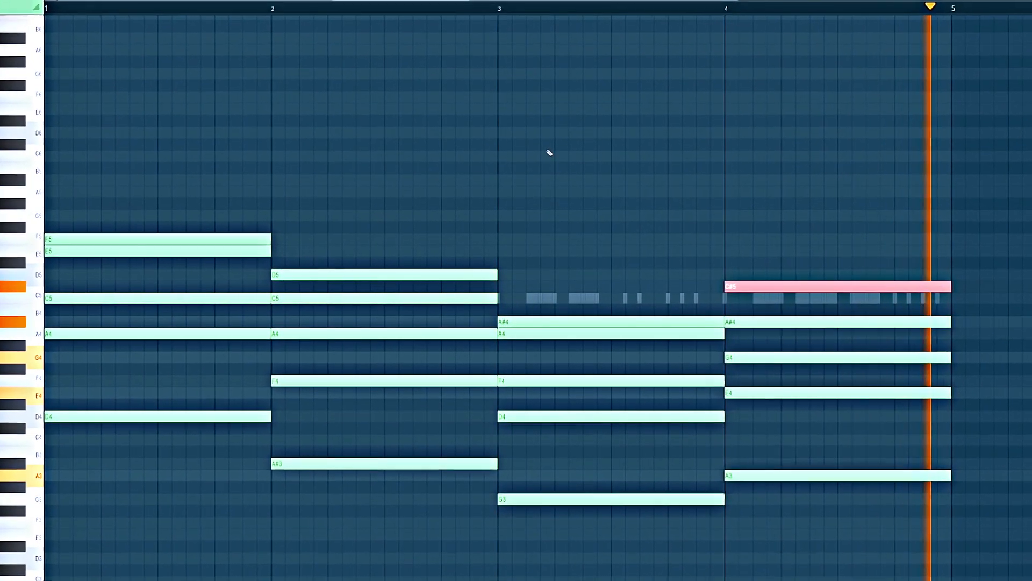
Delay the start of C5 in bar 1 and A4 in bar 2 by half a beat, keeping their ends in place
drag(66, 294, 93, 295)
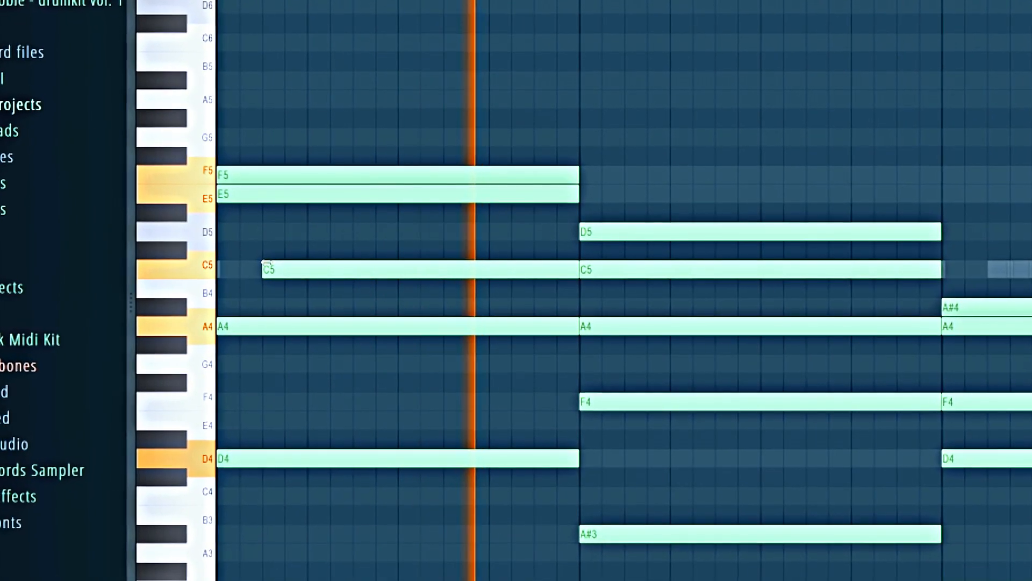
key(space)
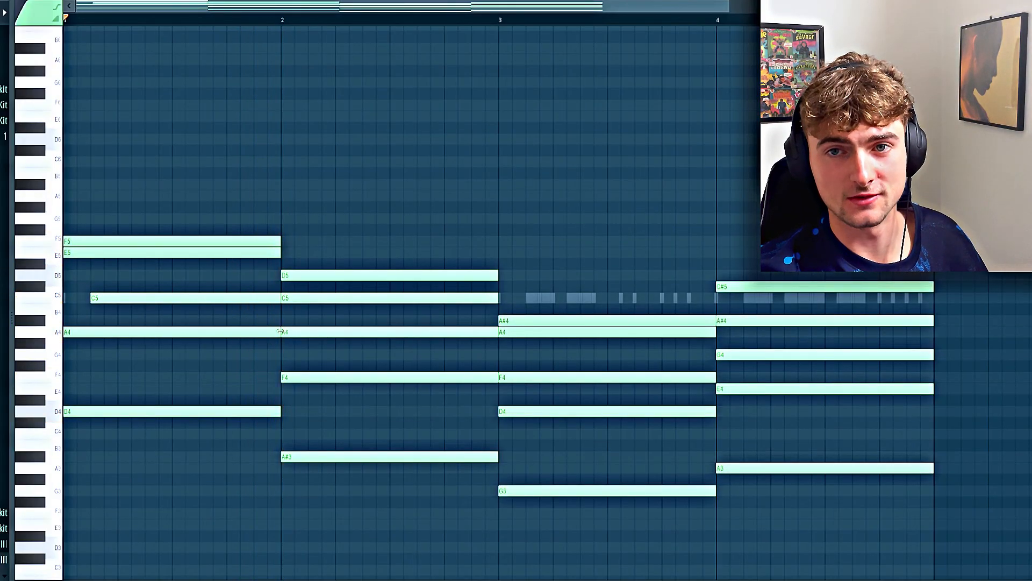
key(space)
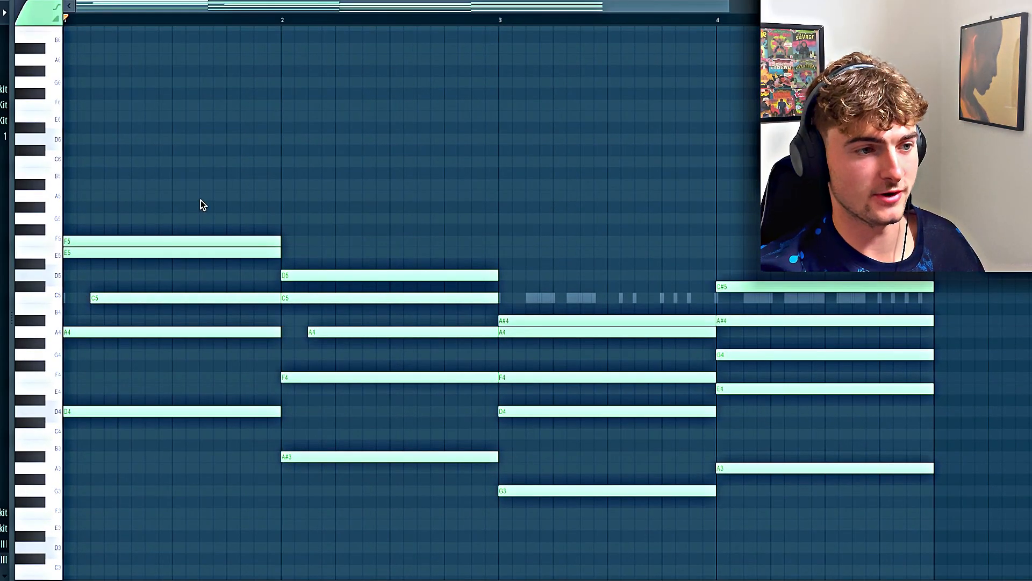
Voice a top line of A5, C6, F5 and G5 notes over the four chords and play the progression back
click(201, 198)
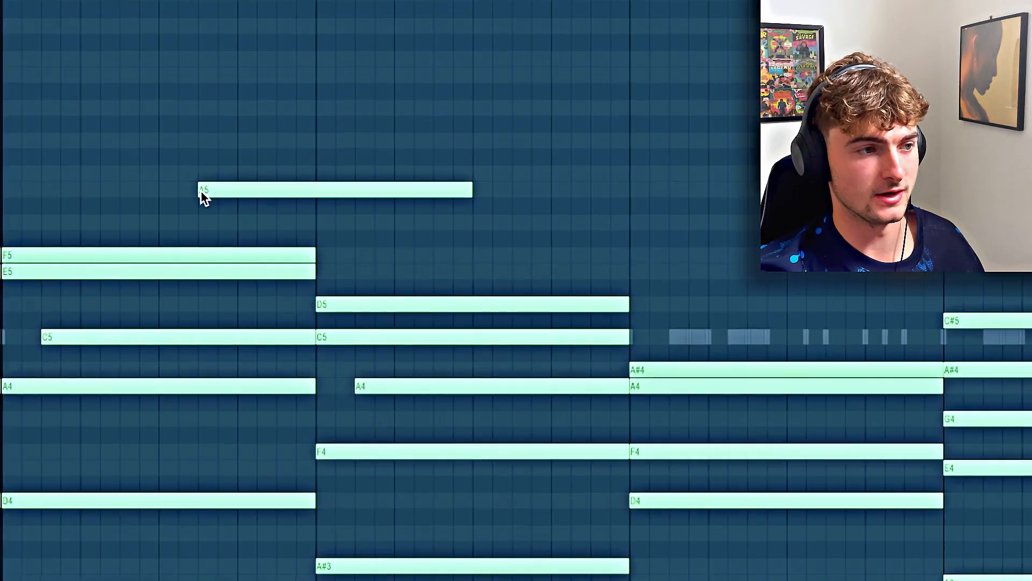
key(space)
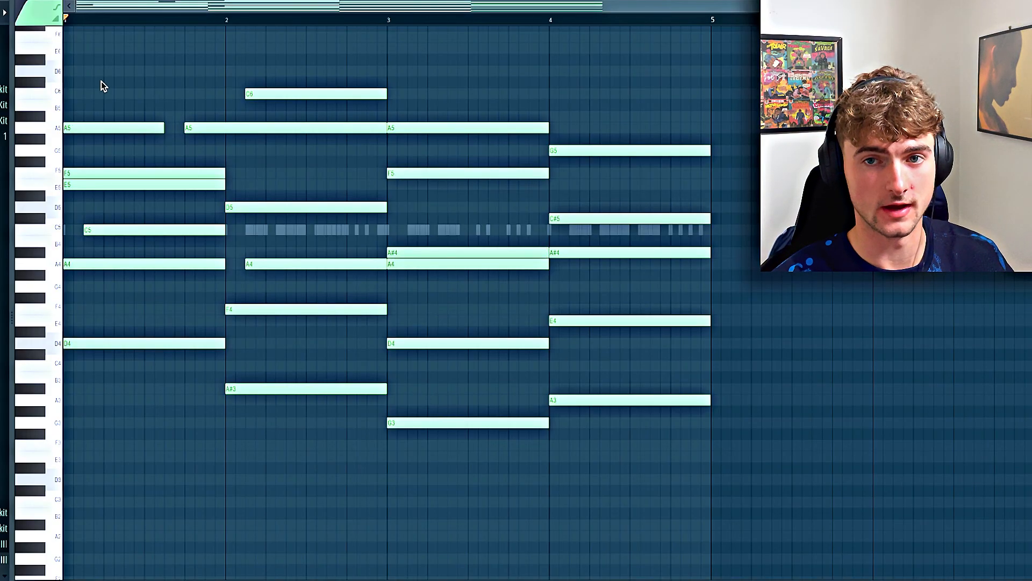
key(space)
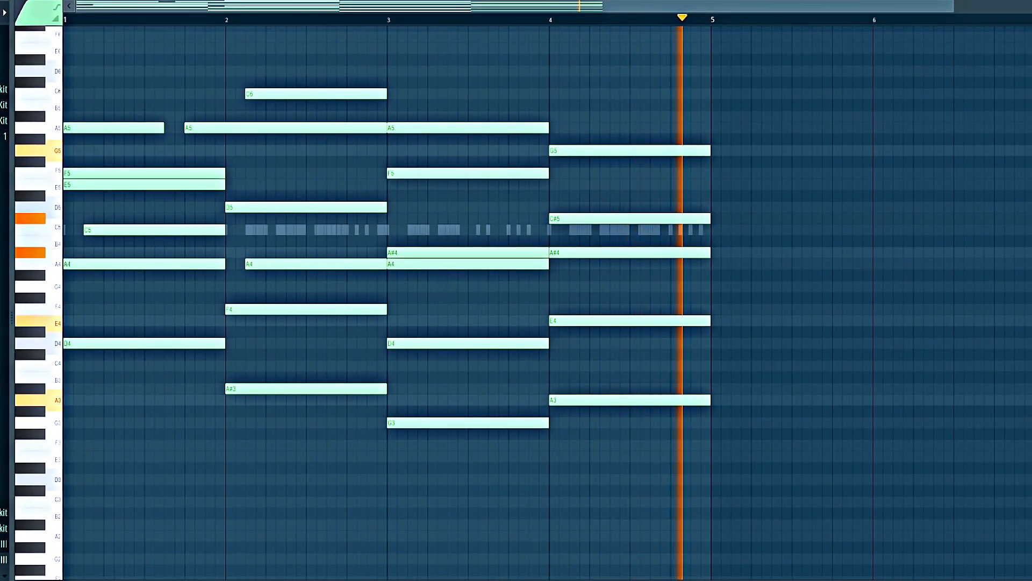
key(space)
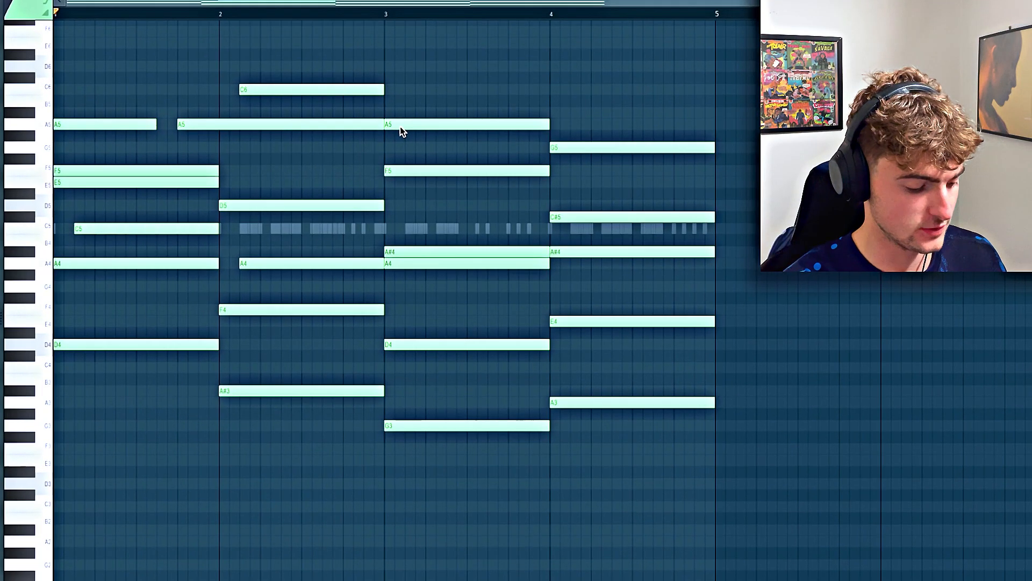
Duplicate the four-bar progression into bars 5 to 8, and vary the copy with a D6 note and shortened notes in bars 6 and 7
key(ctrl+a)
key(ctrl+b)
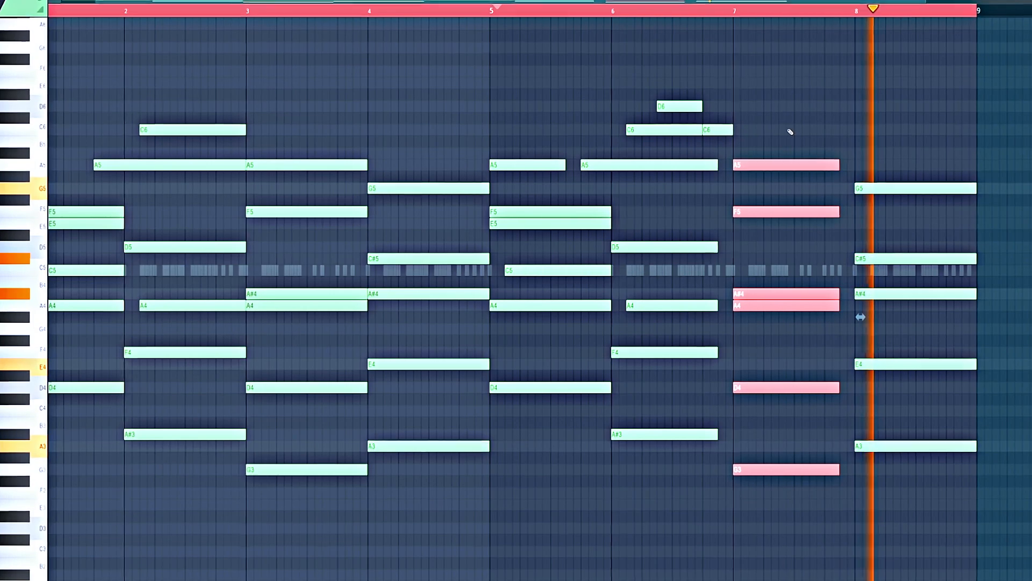
click(761, 92)
right_click(780, 94)
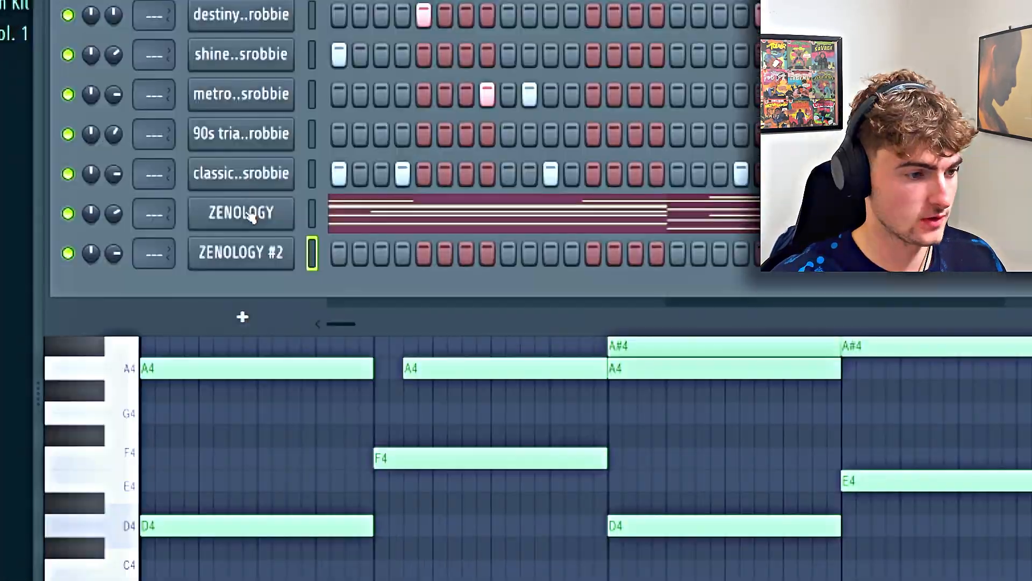
Copy the chord notes of the ZENOLOGY channel into the ZENOLOGY #2 channel
right_click(249, 214)
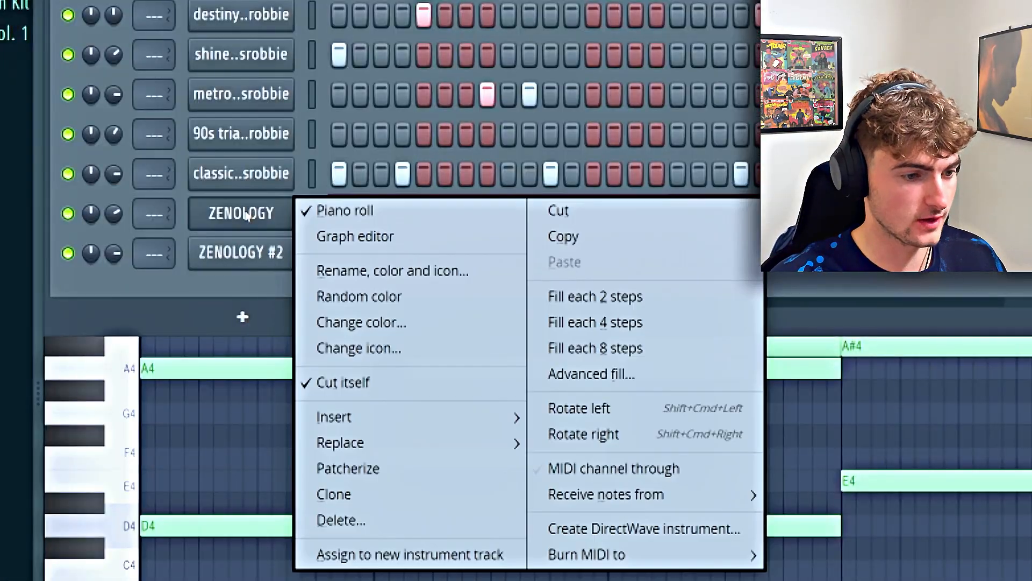
click(565, 242)
right_click(317, 246)
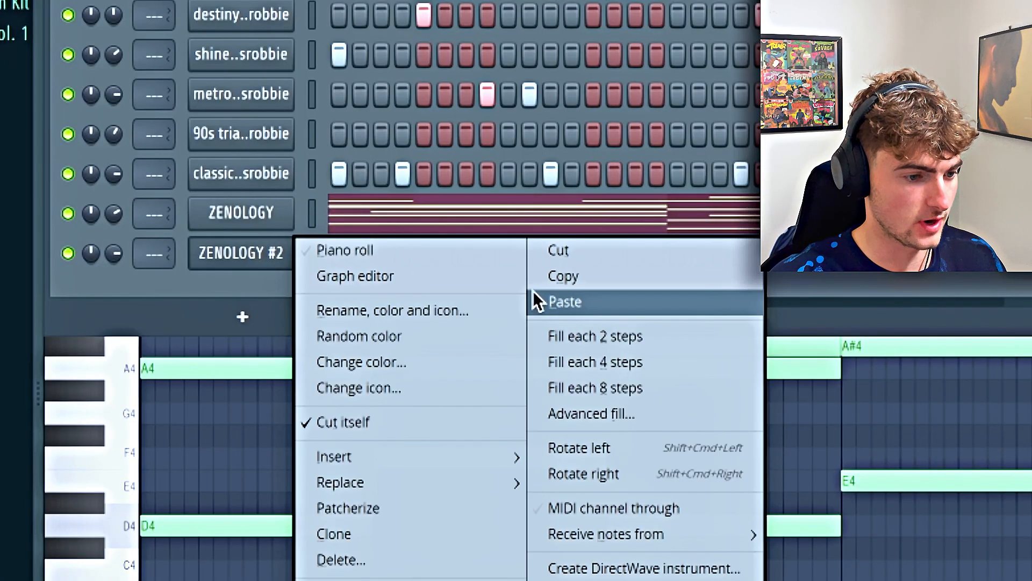
click(549, 301)
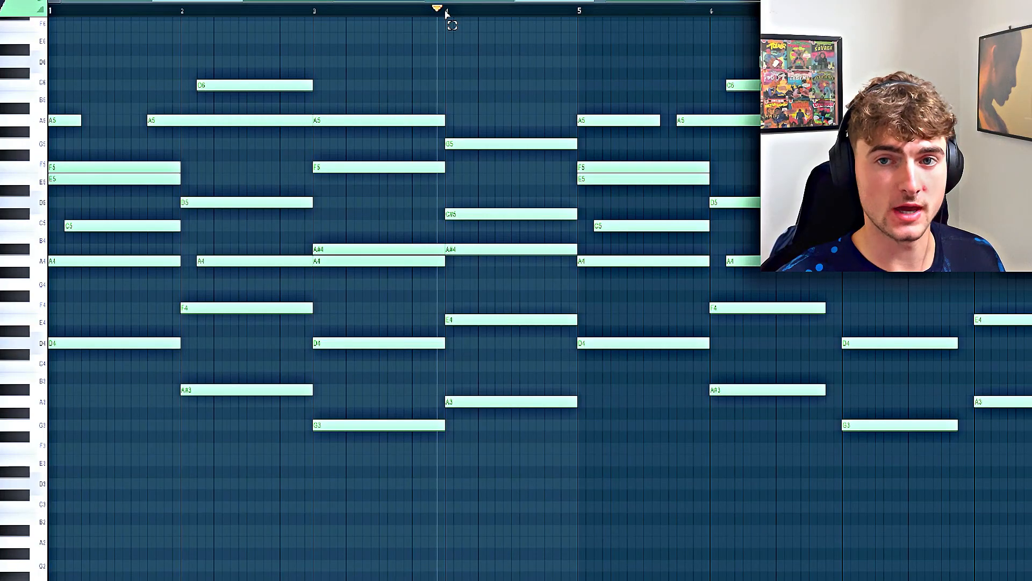
Strum all notes of the eight-bar chord progression with a slight start-time offset and play it back
key(super+a)
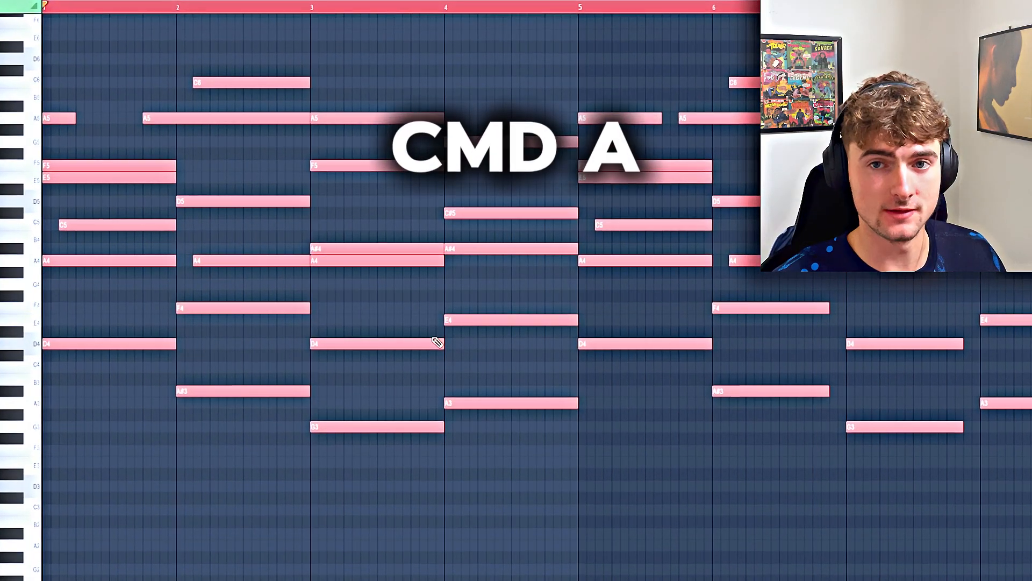
key(alt+s)
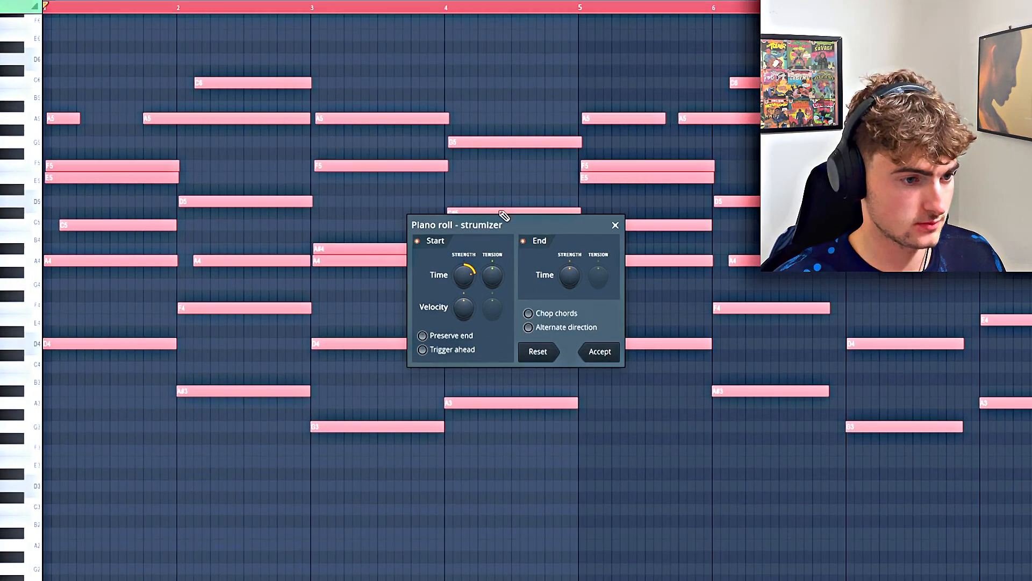
key(space)
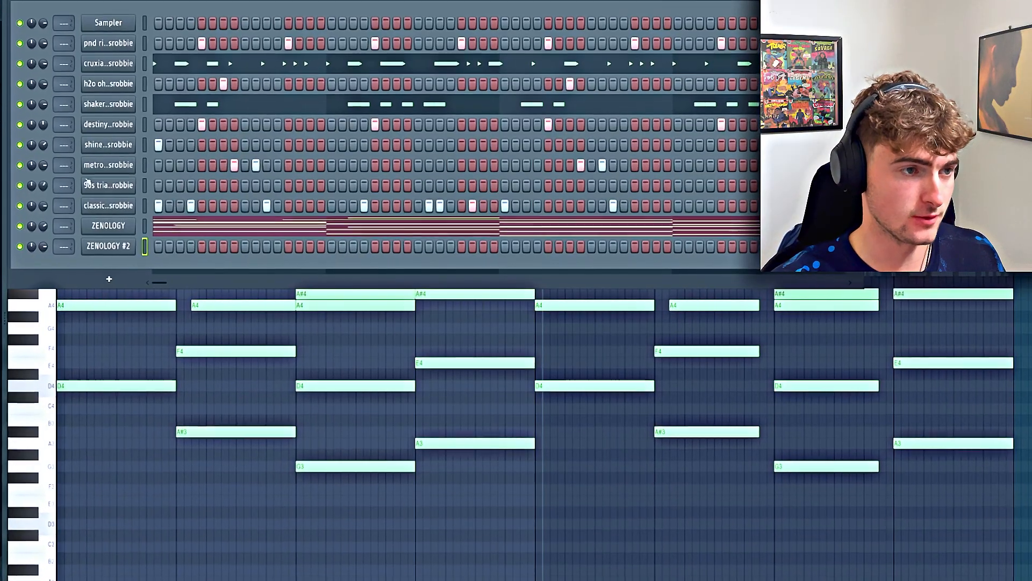
Copy the eight-bar progression from ZENOLOGY and paste it into the empty ZENOLOGY #2 channel
right_click(108, 222)
click(260, 237)
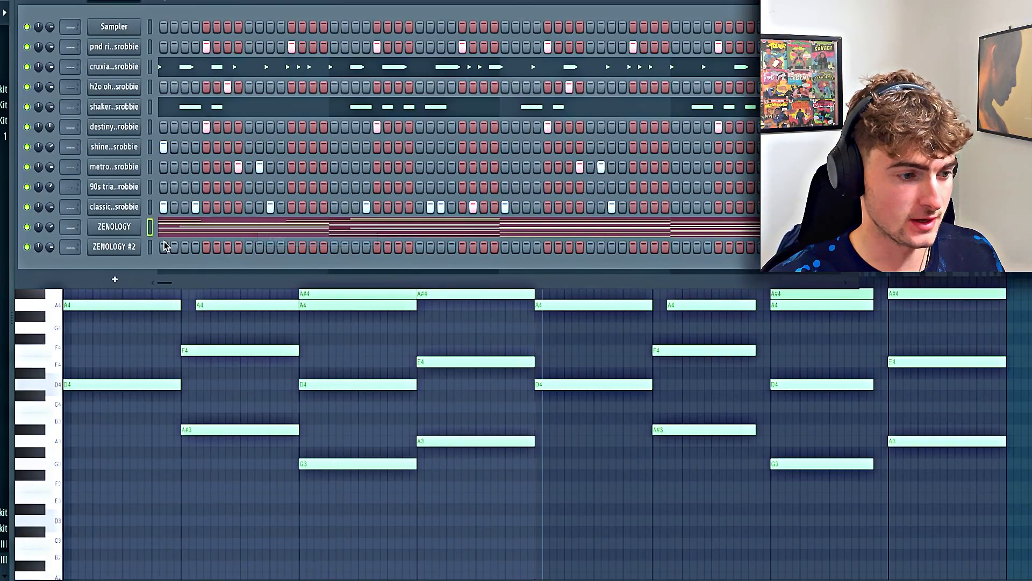
right_click(90, 244)
click(270, 271)
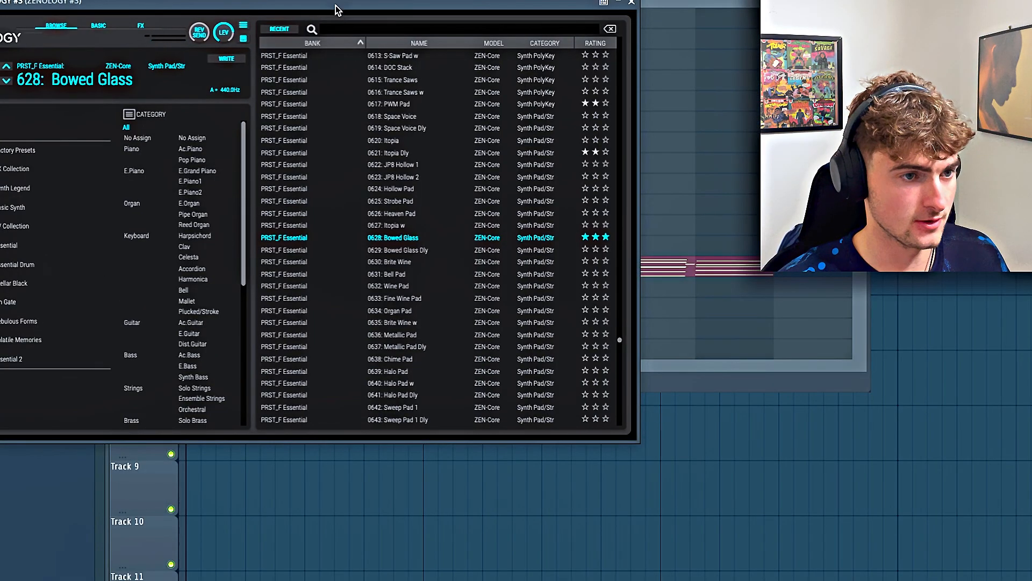
Audition the Itopia Dly and DOC Stack presets in ZENOLOGY #3, and load Bowed Glass
drag(335, 9, 374, 9)
click(421, 153)
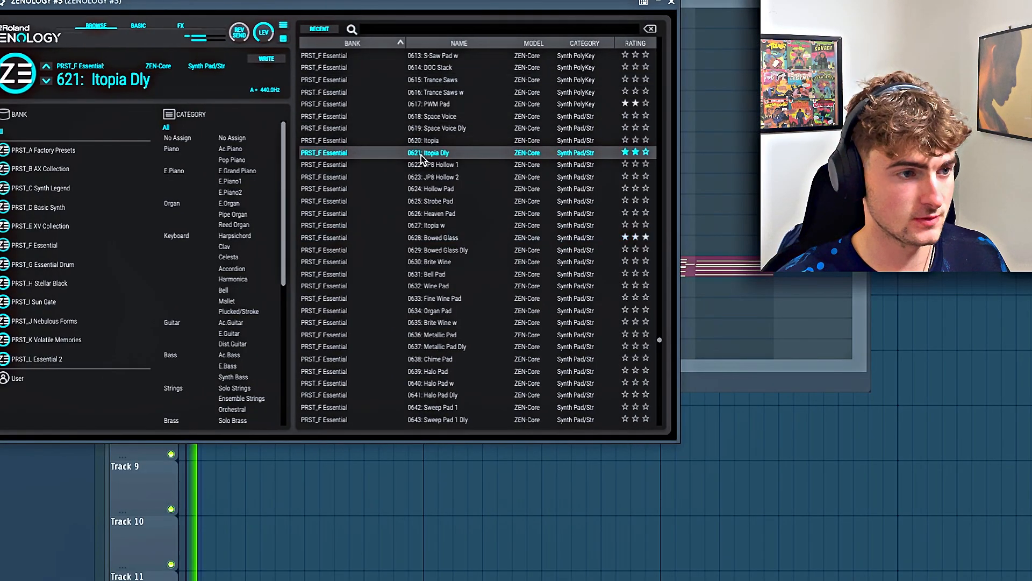
click(438, 67)
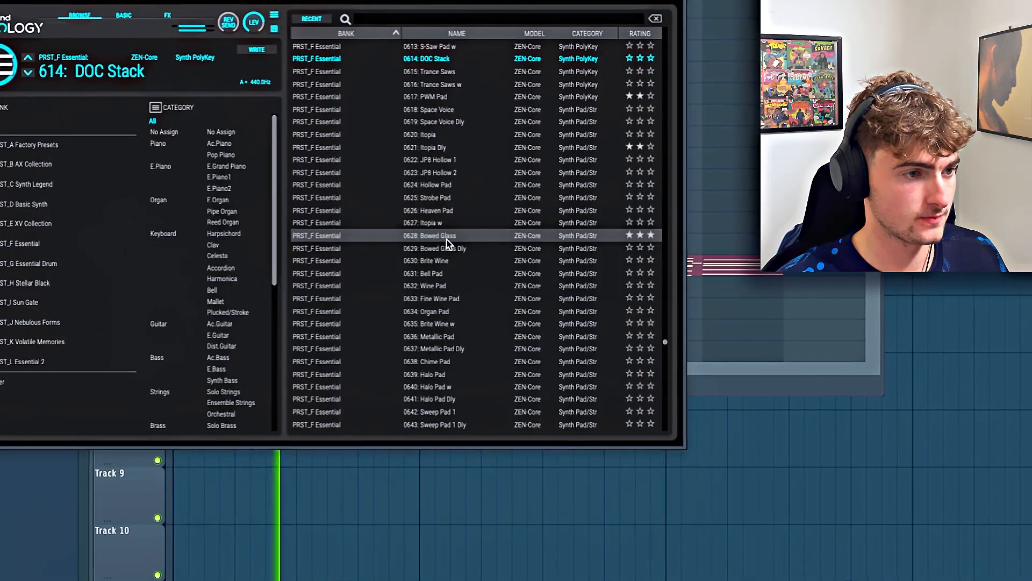
click(439, 237)
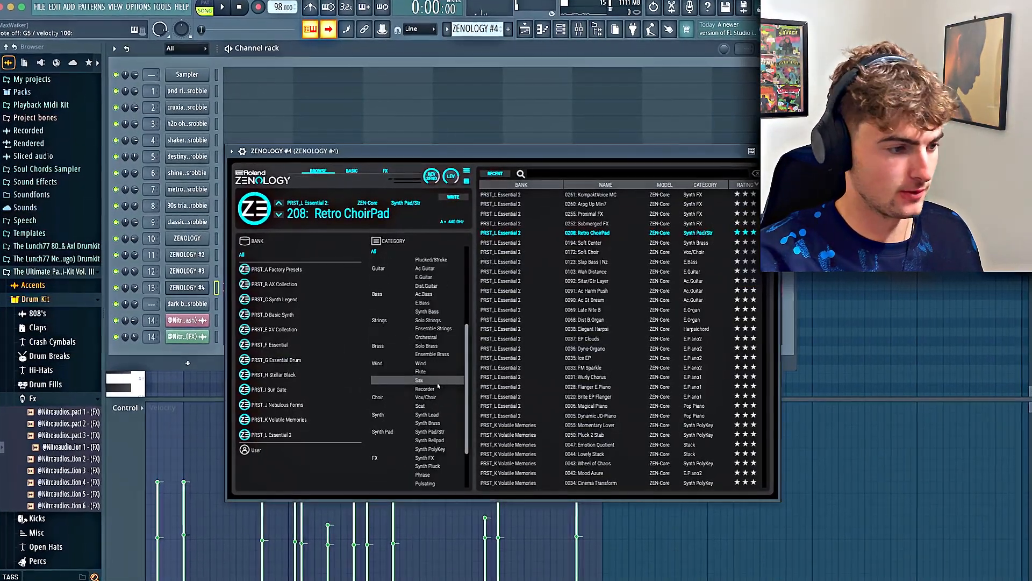
Filter the ZENOLOGY #4 presets to the Synth Bellpad category and load Dreaming 2
scroll(442, 401, down, 4)
click(429, 441)
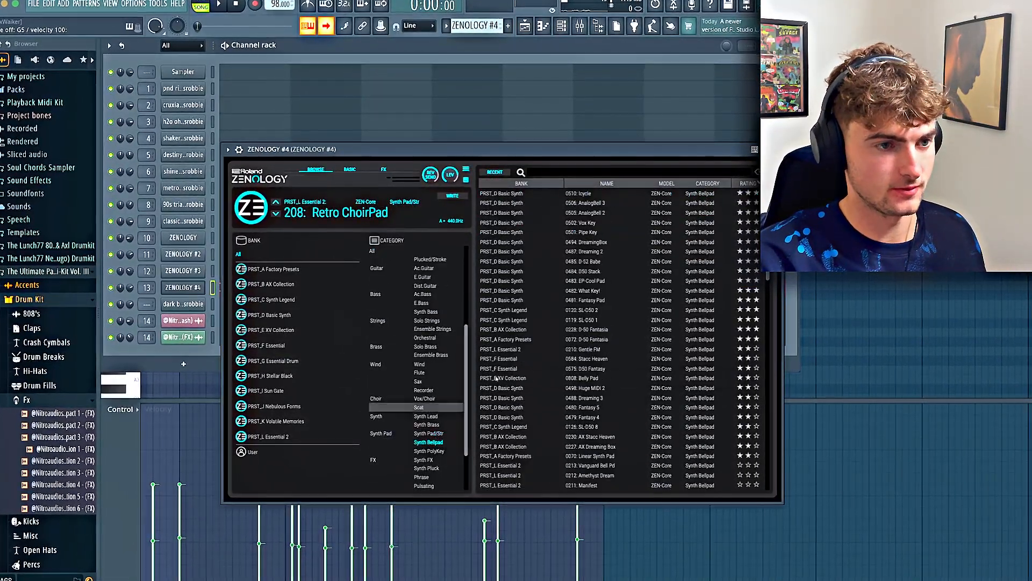
click(612, 253)
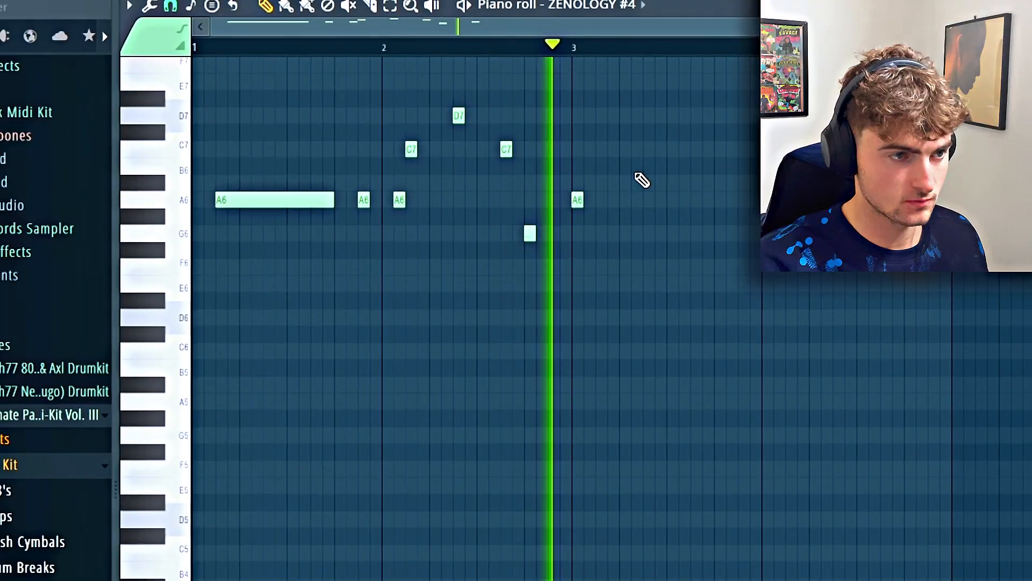
Lengthen the A6 melody note in bar 3 to half a bar, and place G6 notes at the start and near the end of bar 4
key(space)
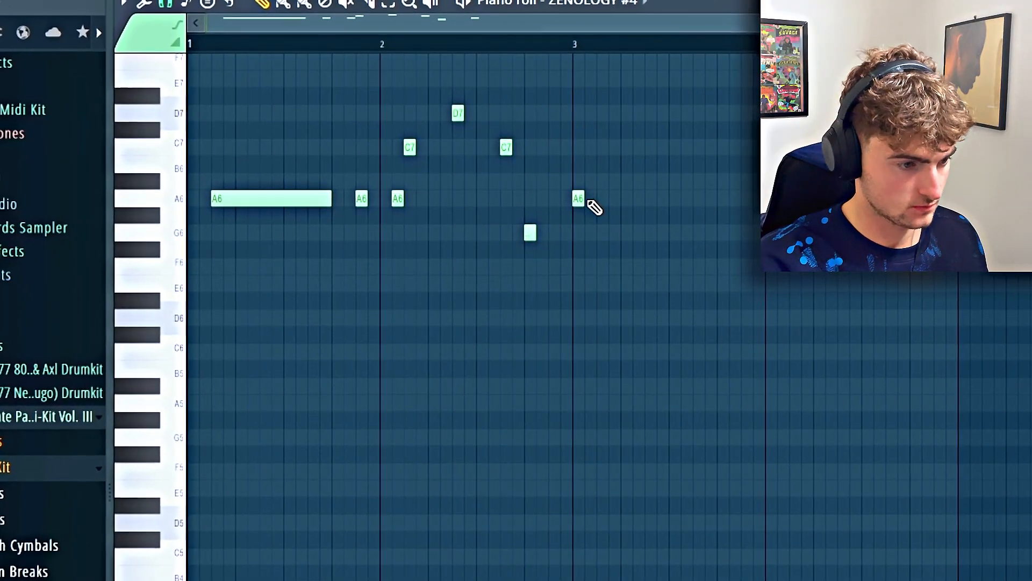
drag(695, 204, 669, 204)
key(space)
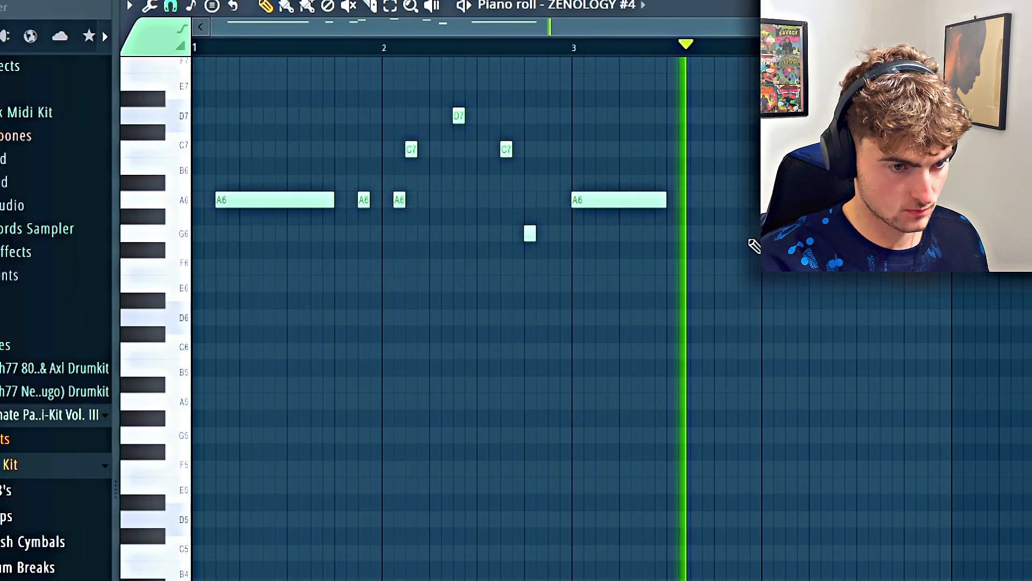
click(772, 233)
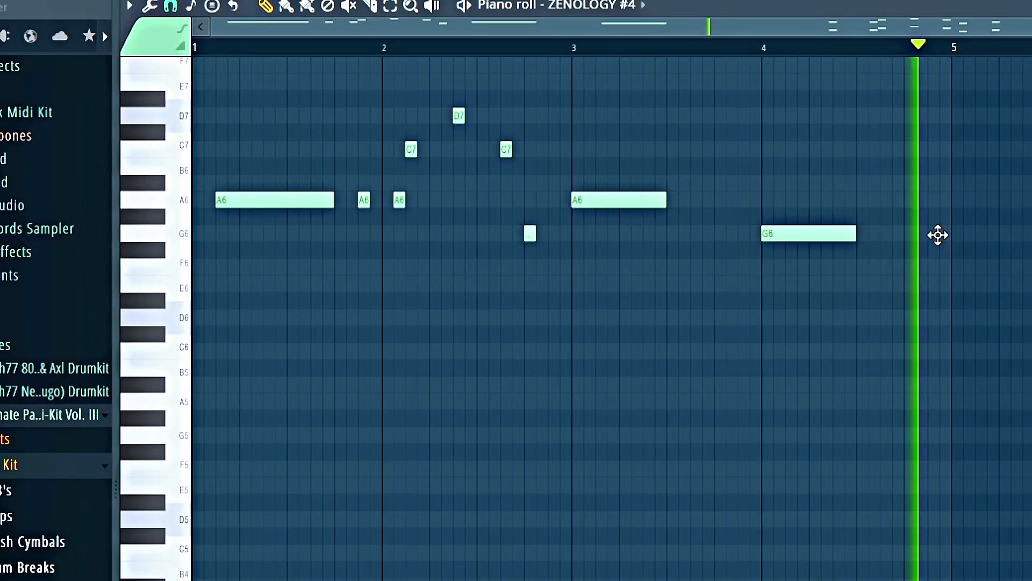
click(938, 235)
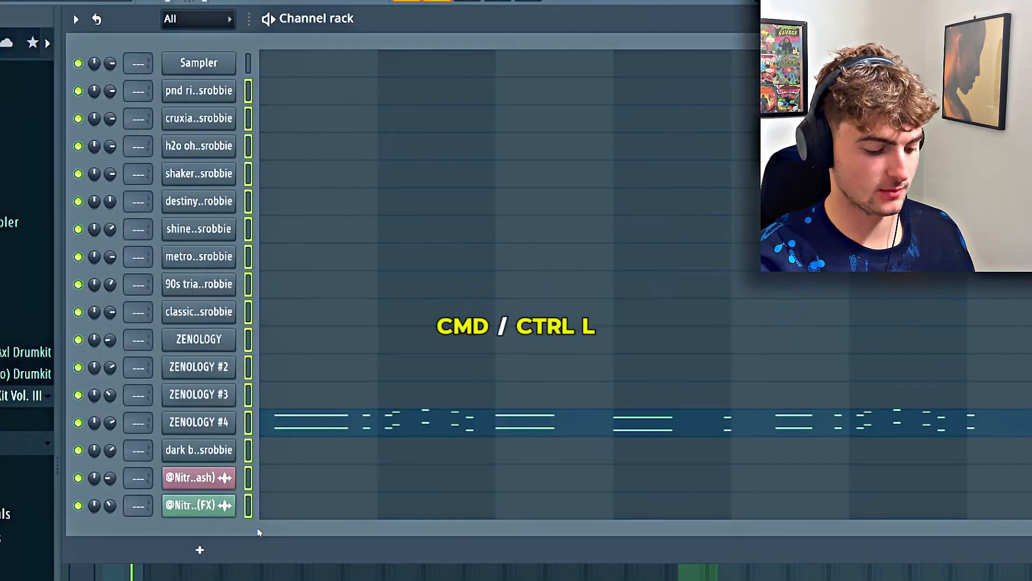
Route the selected channels to their own mixer tracks and insert Fruity Parametric EQ 2 on the ZENOLOGY #2 track
key(ctrl+l)
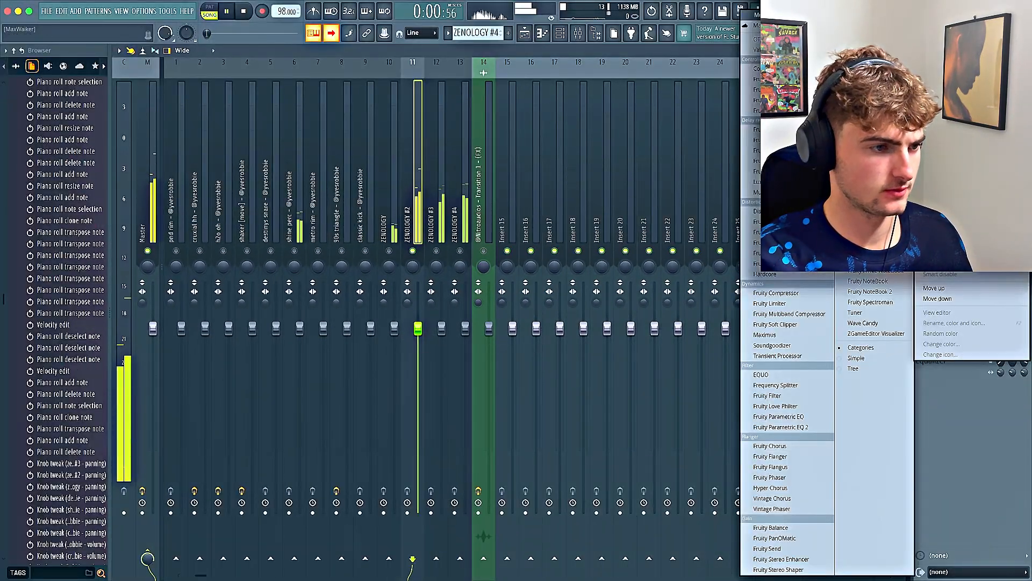
drag(769, 427, 758, 423)
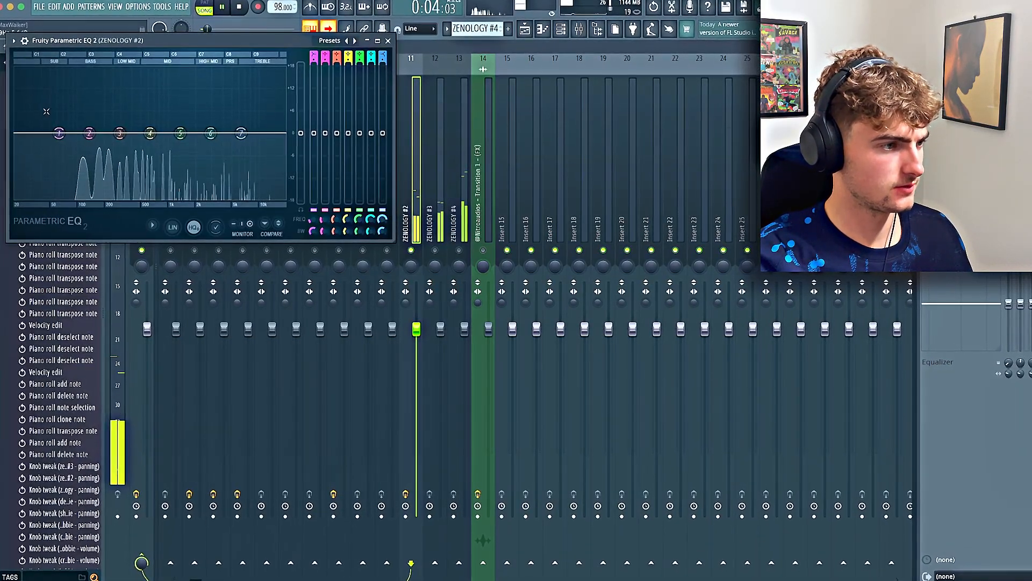
Roll off the ZENOLOGY #2 lows below about 200 Hz and gently boost its highs with EQ bands 6 and 7
drag(59, 133, 109, 198)
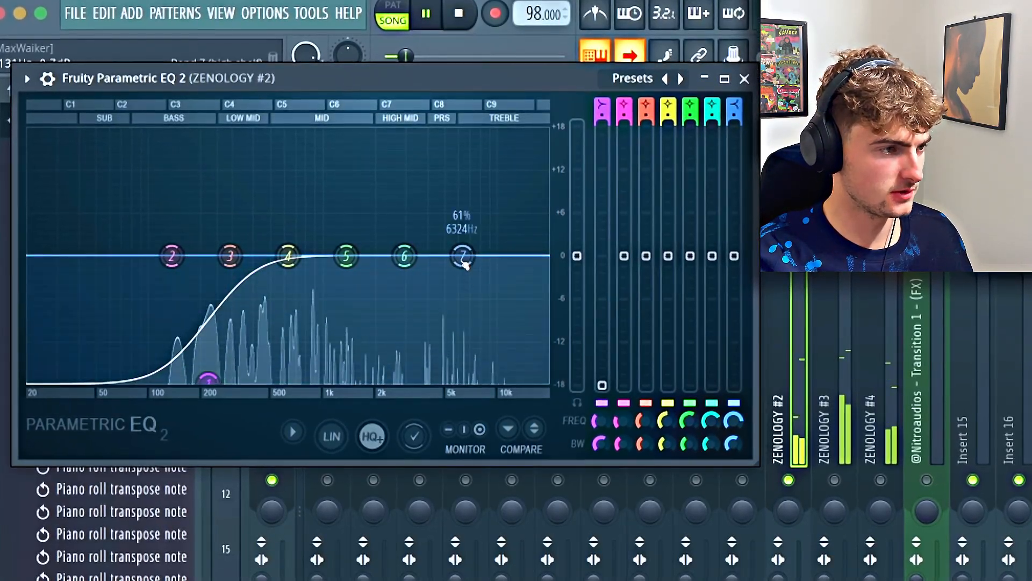
drag(464, 239, 466, 224)
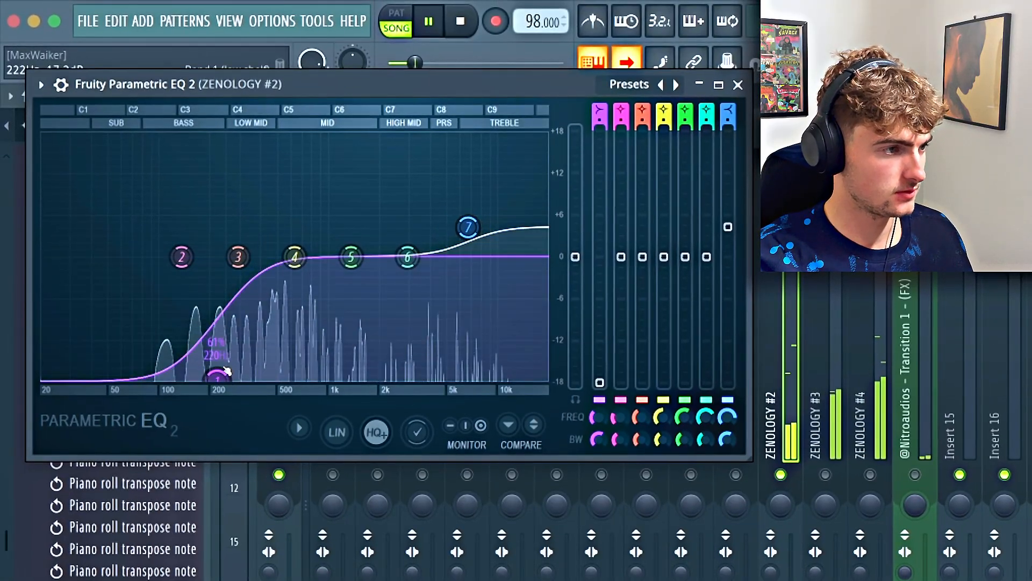
click(739, 85)
Insert a second effect on the ZENOLOGY #2 mixer track
click(922, 105)
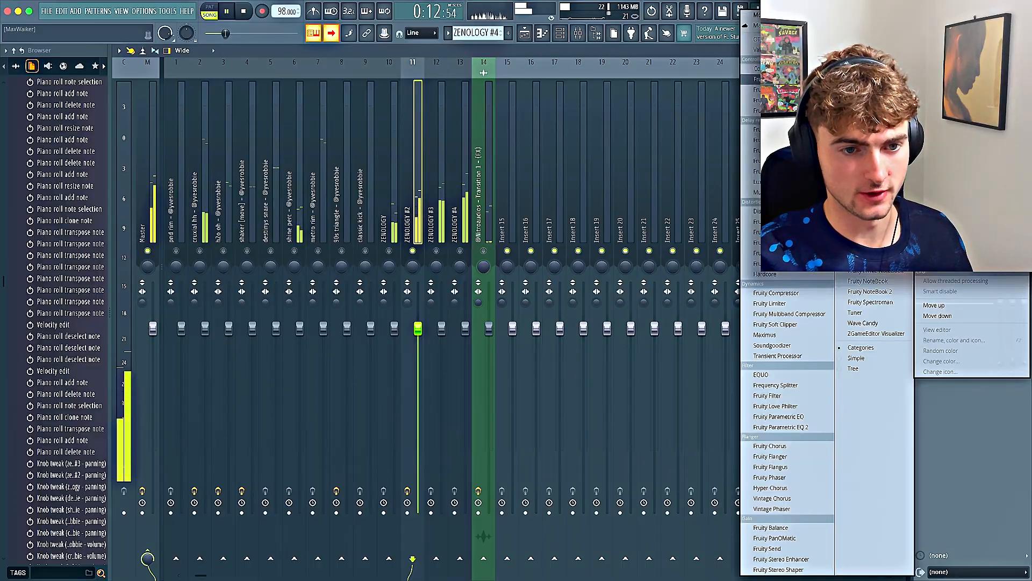
click(772, 172)
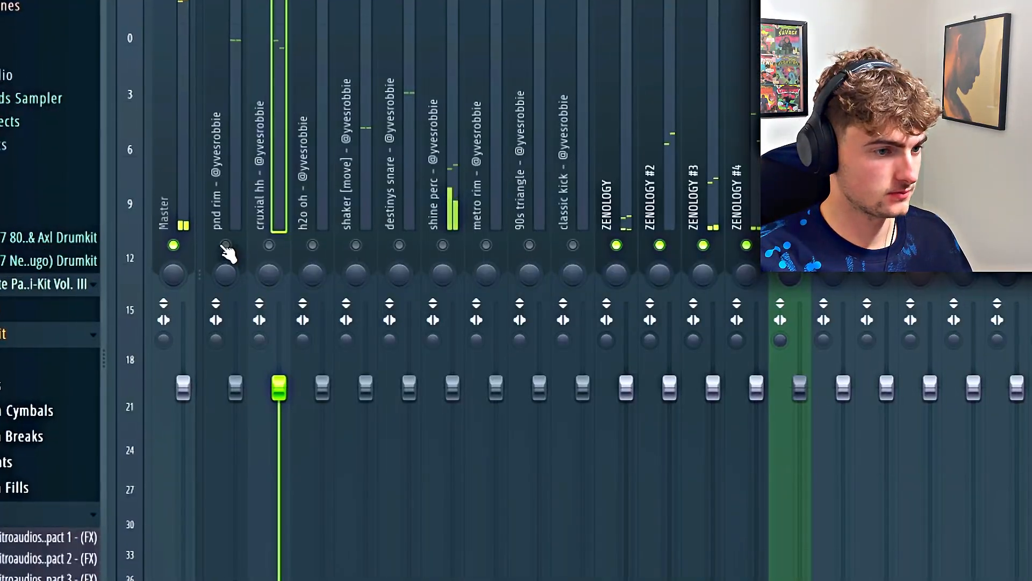
Unmute the pnd rim track and lower the levels of pnd rim, cruxial hh and destinys snare, pulling cruxial hh down furthest
click(226, 246)
drag(235, 395, 225, 433)
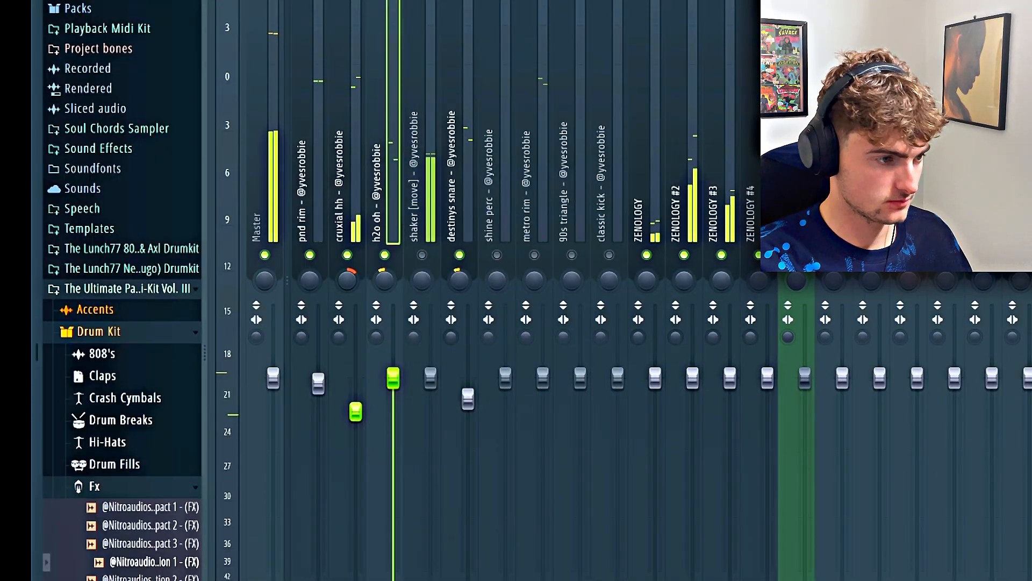
drag(356, 411, 355, 446)
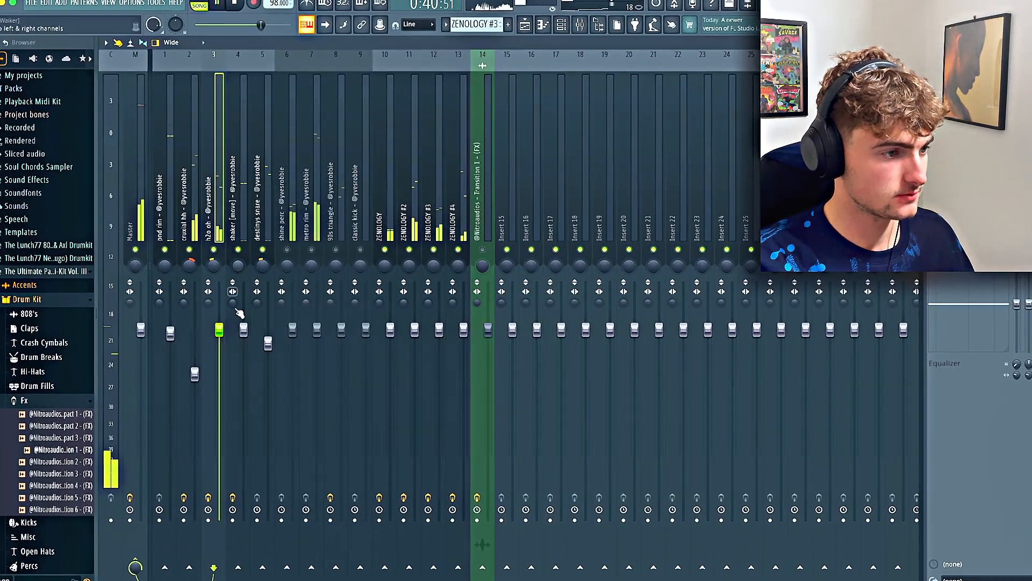
Lower the shaker, metro rim and 90s triangle levels, and unmute the classic kick and reduce its level slightly
mouse_move(241, 334)
mouse_down()
mouse_move(241, 344)
mouse_move(230, 330)
mouse_up()
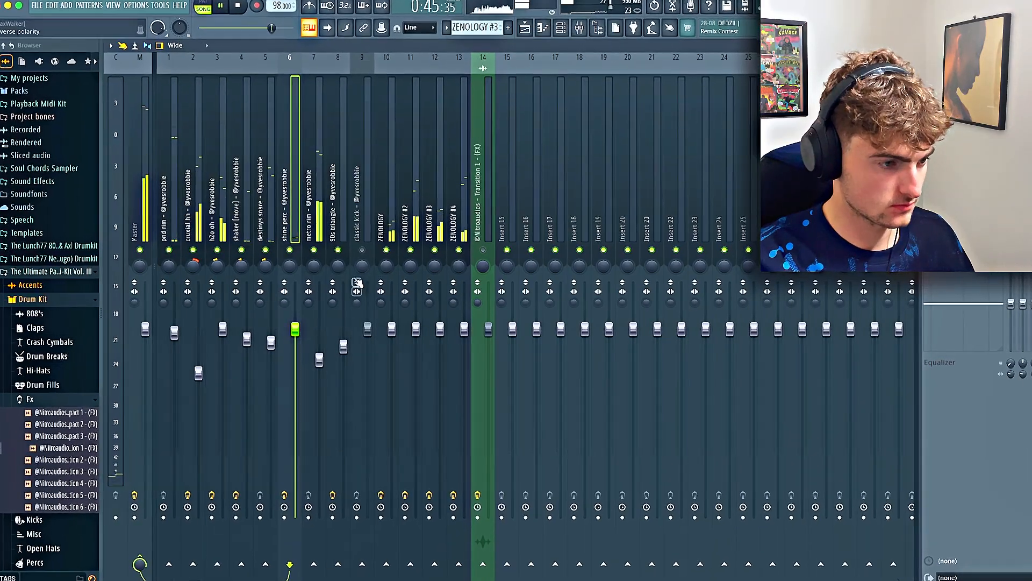
click(361, 249)
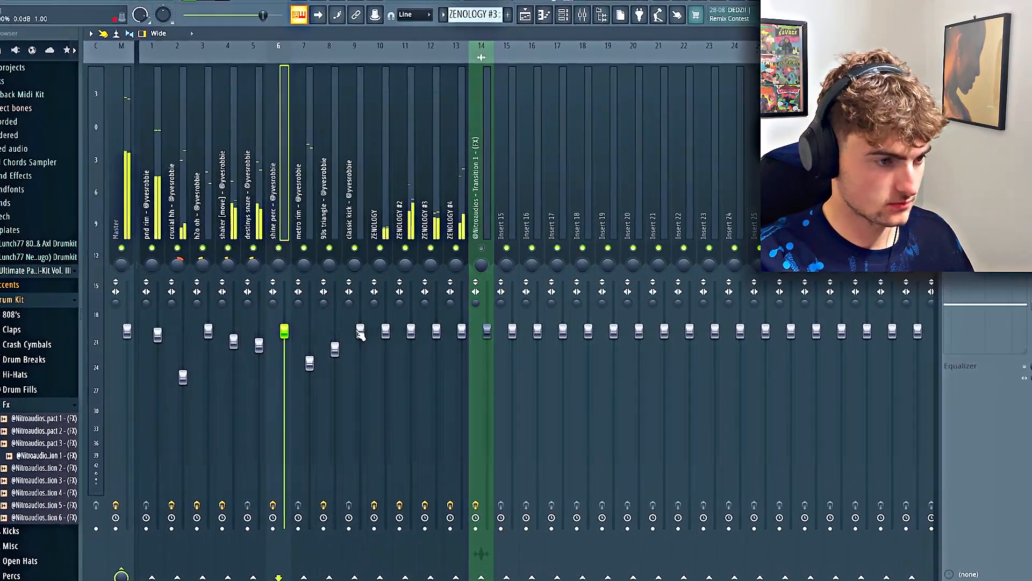
drag(365, 330, 365, 344)
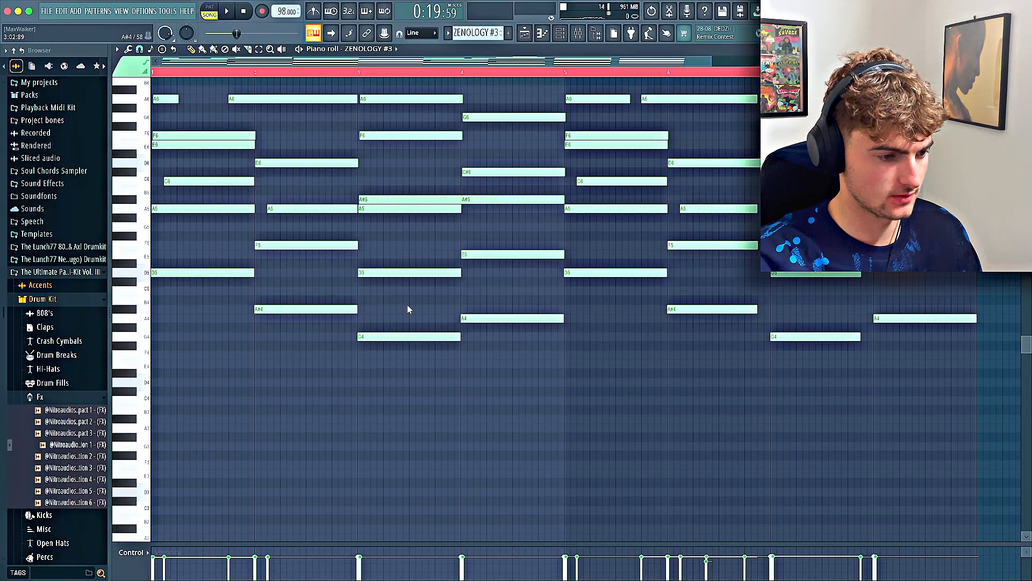
Copy the four lowest notes of bars 1 to 4 from ZENOLOGY #3 into the dark bass channel, and lower them one octave
drag(280, 308, 555, 359)
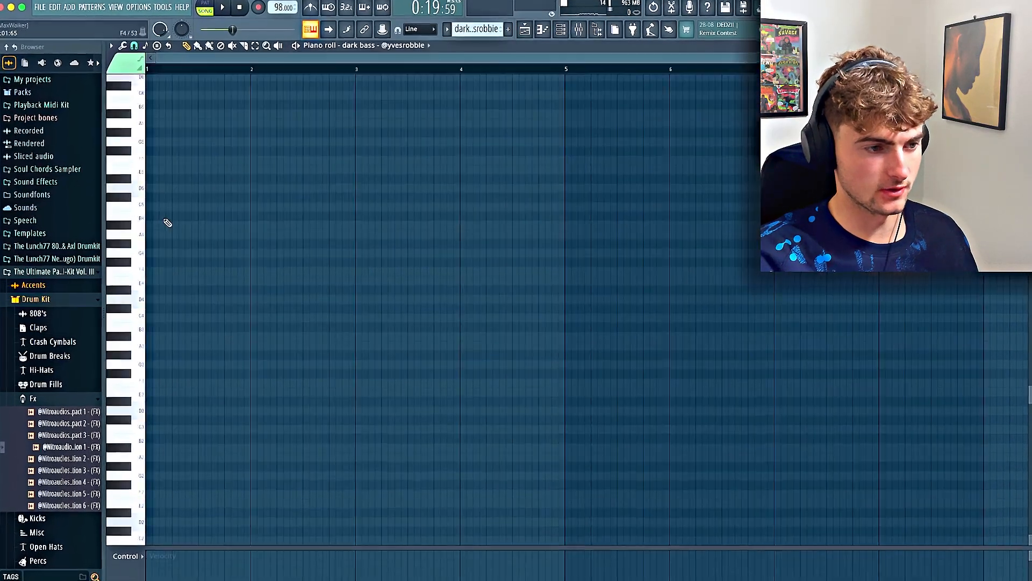
key(ctrl+v)
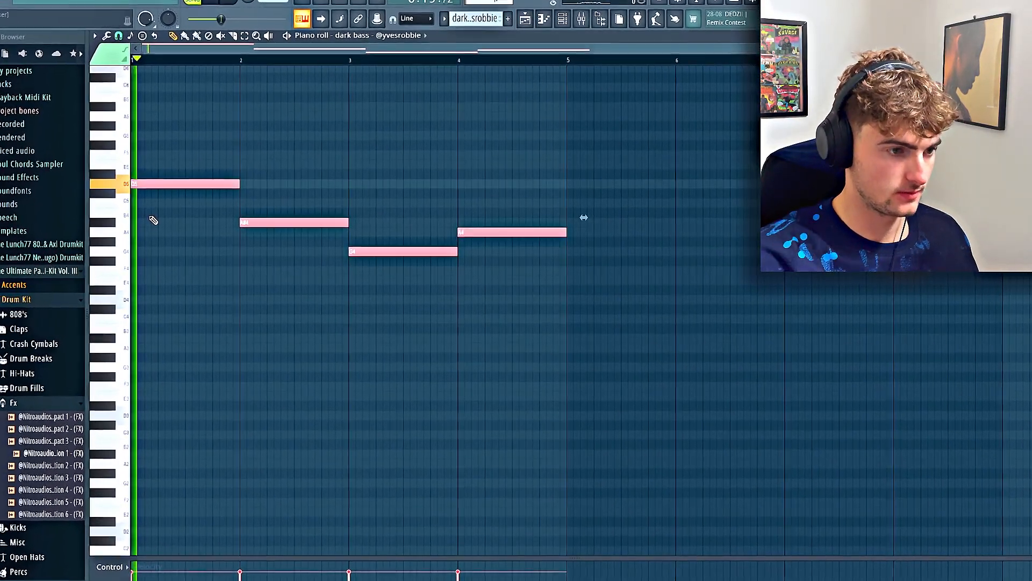
key(ctrl+Down)
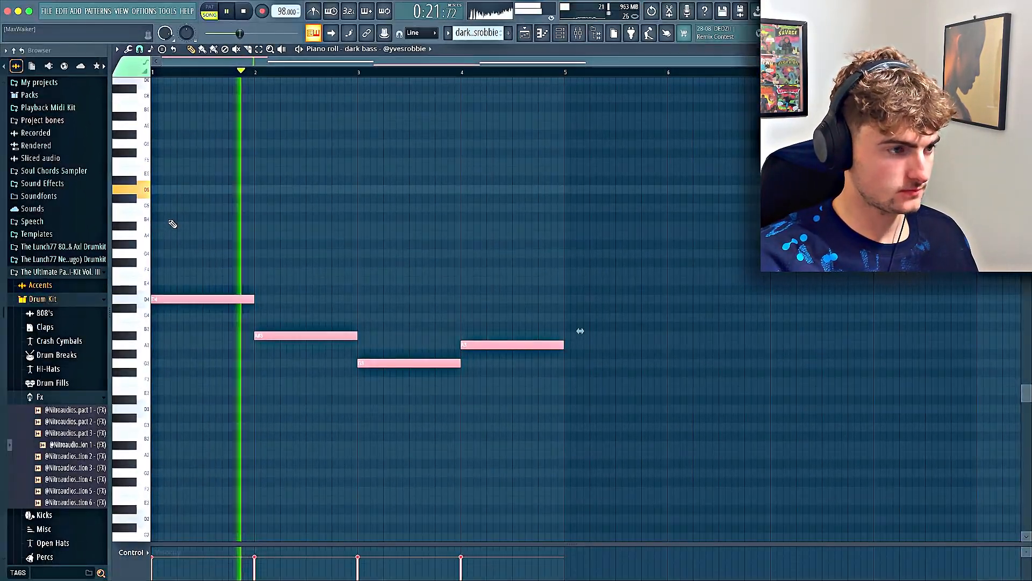
Raise the bass notes in bars 3 and 4 by one octave, and duplicate the four-bar bassline into bars 5 to 8
drag(434, 286, 514, 409)
key(ctrl+Up)
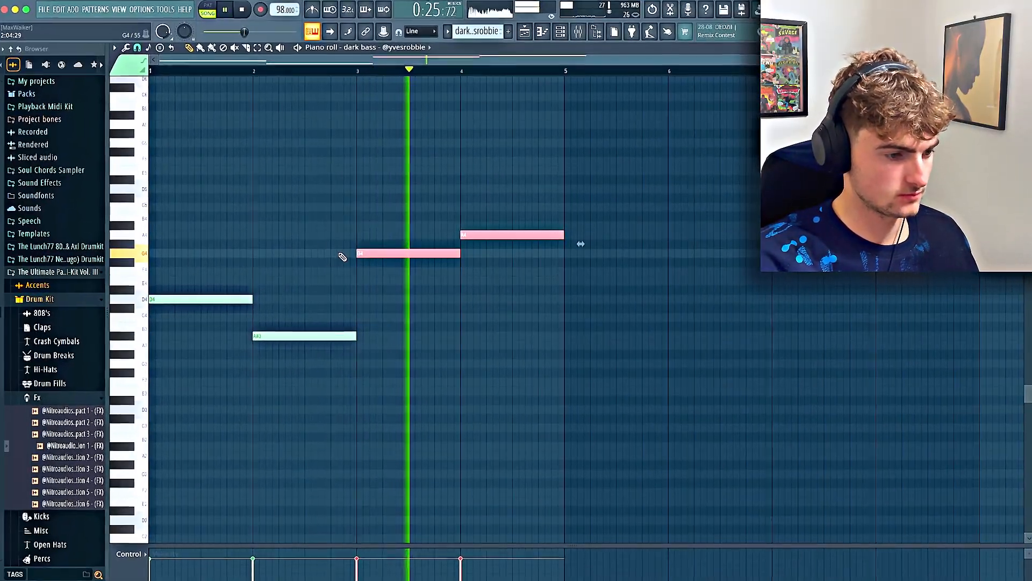
key(ctrl+a)
key(ctrl+b)
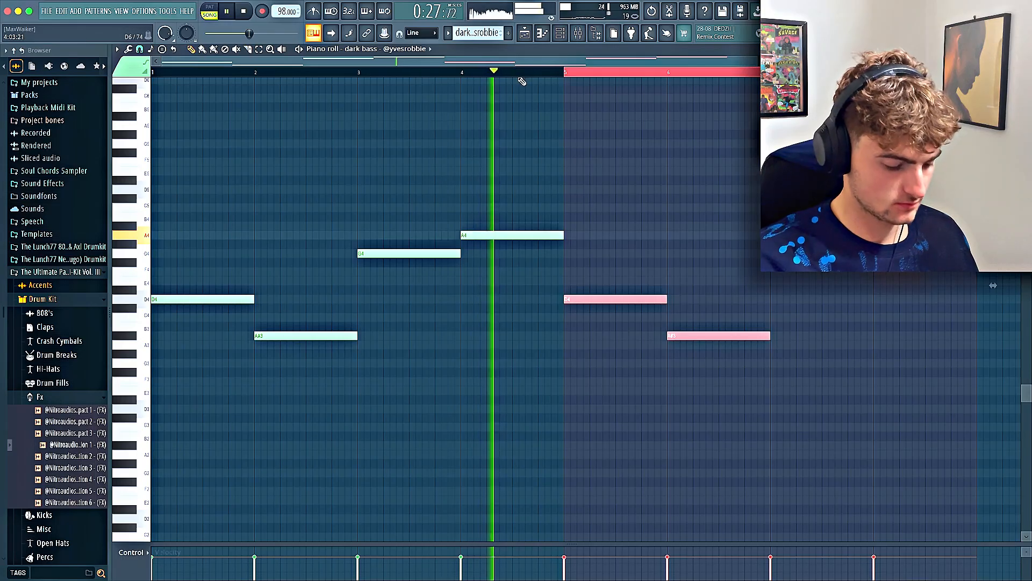
key(ctrl+d)
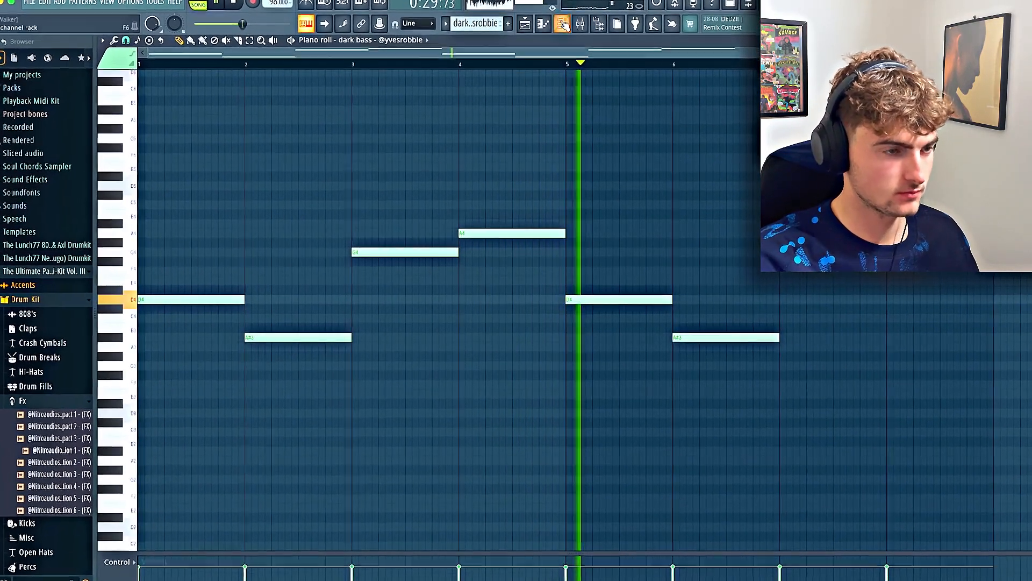
click(564, 25)
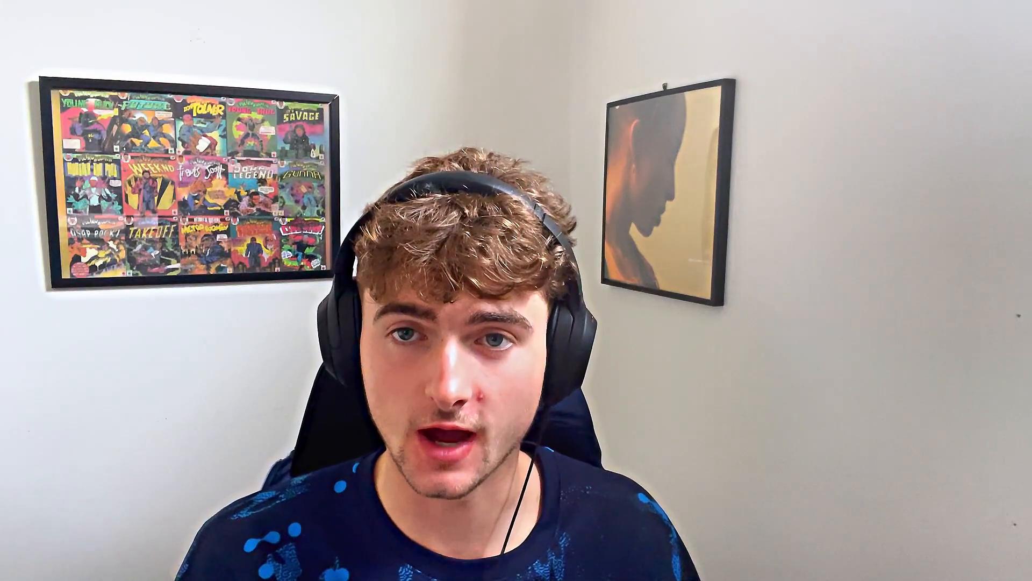